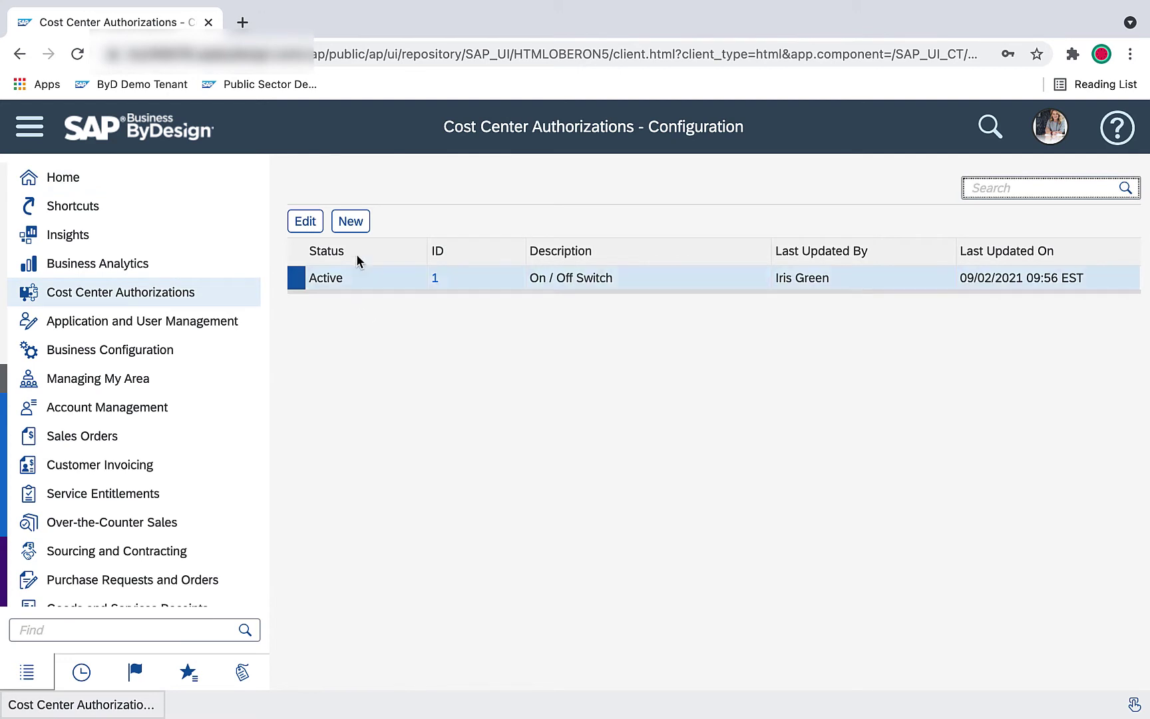
- Open the On / Off Switch configuration record to review its status and transaction cut-off date, and close it
click(306, 223)
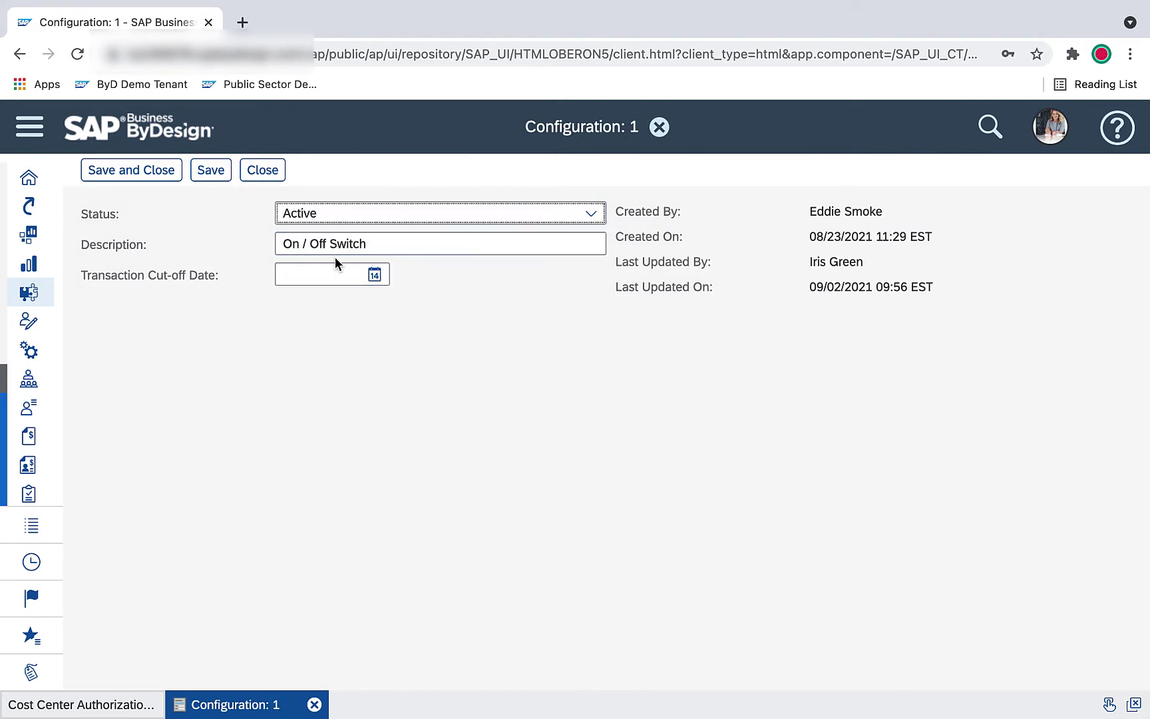
click(263, 171)
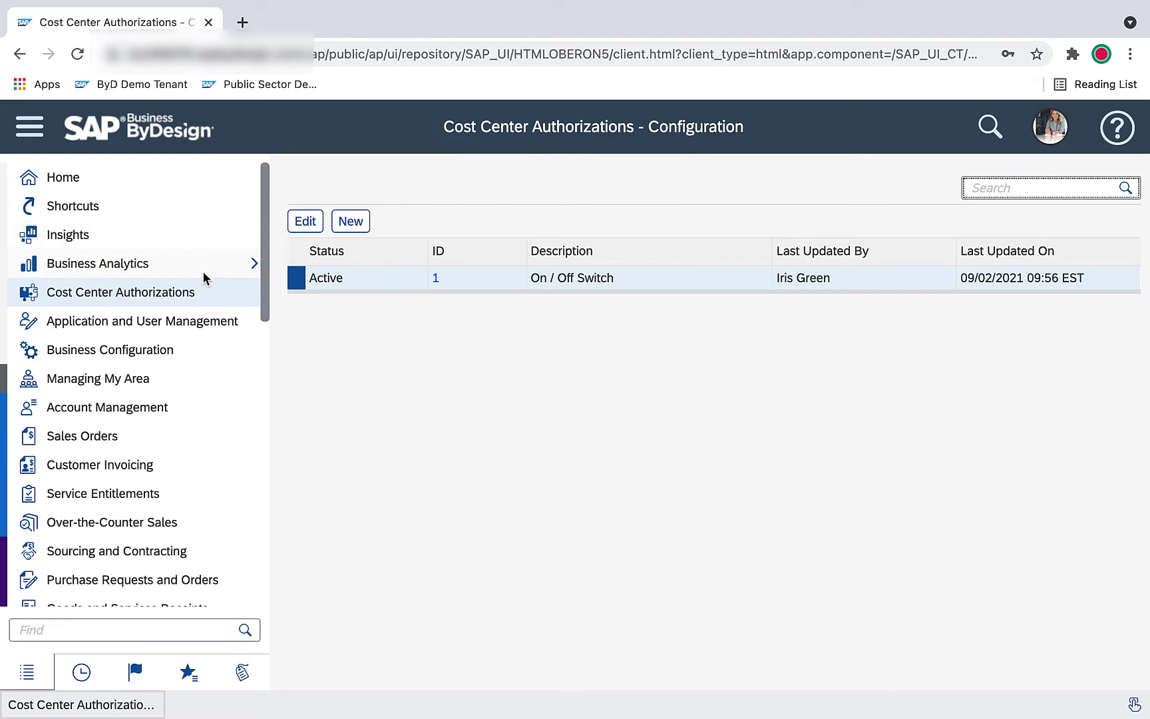
- Open the Users view of Cost Center Authorizations and review the cost centers and projects assigned to the listed employees
mouse_move(202, 289)
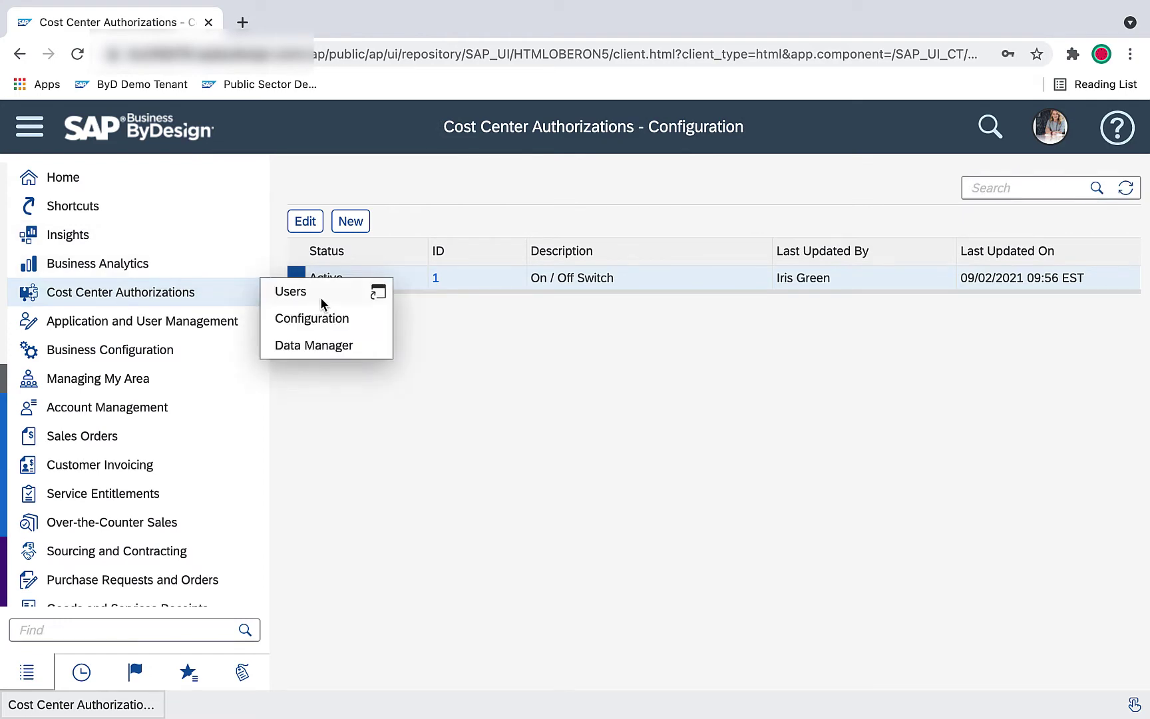
click(322, 301)
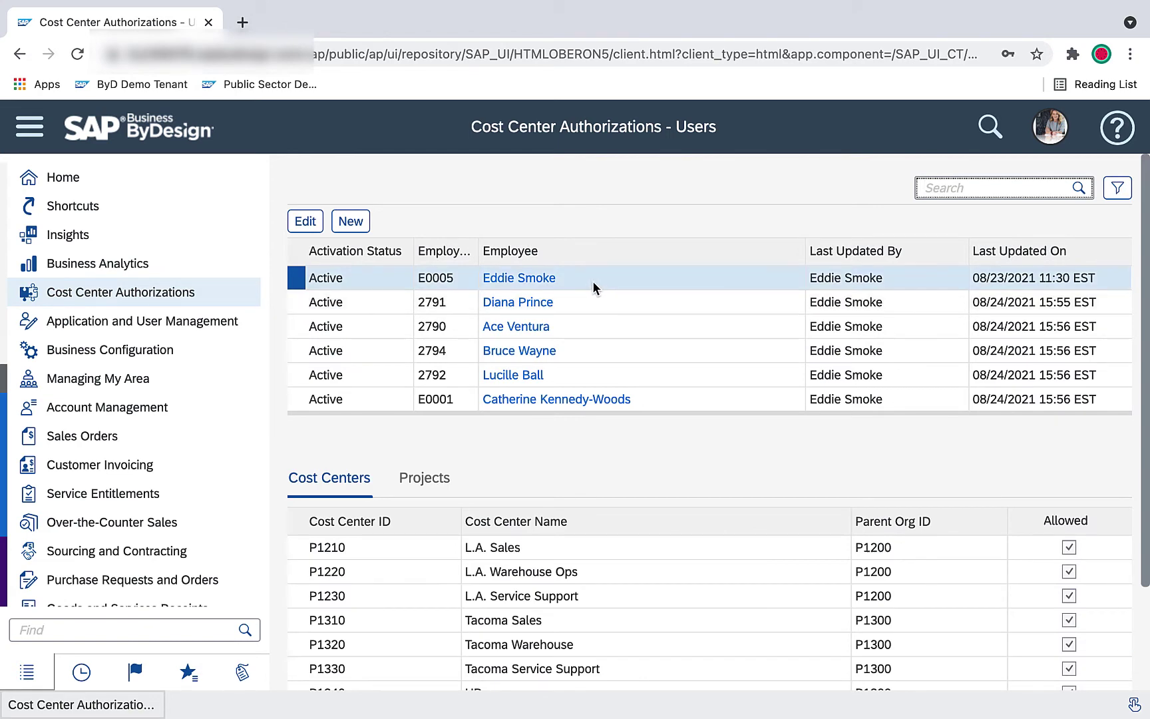
scroll(665, 490, down, 3)
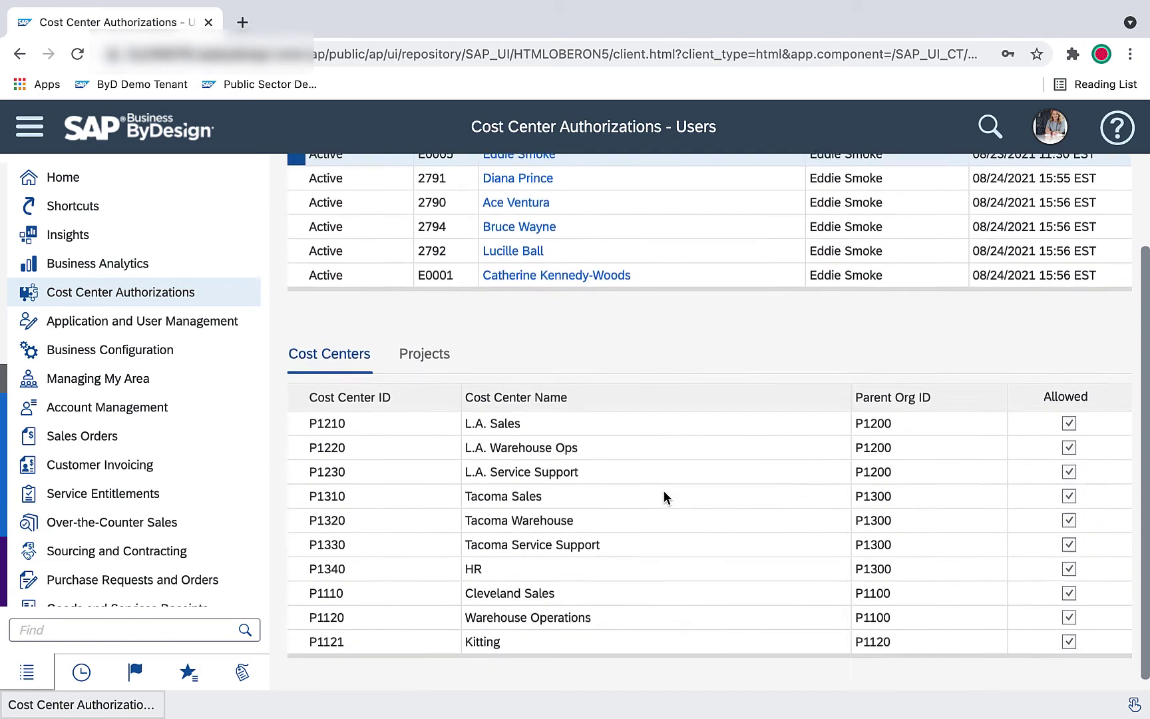
scroll(665, 490, up, 2)
click(425, 424)
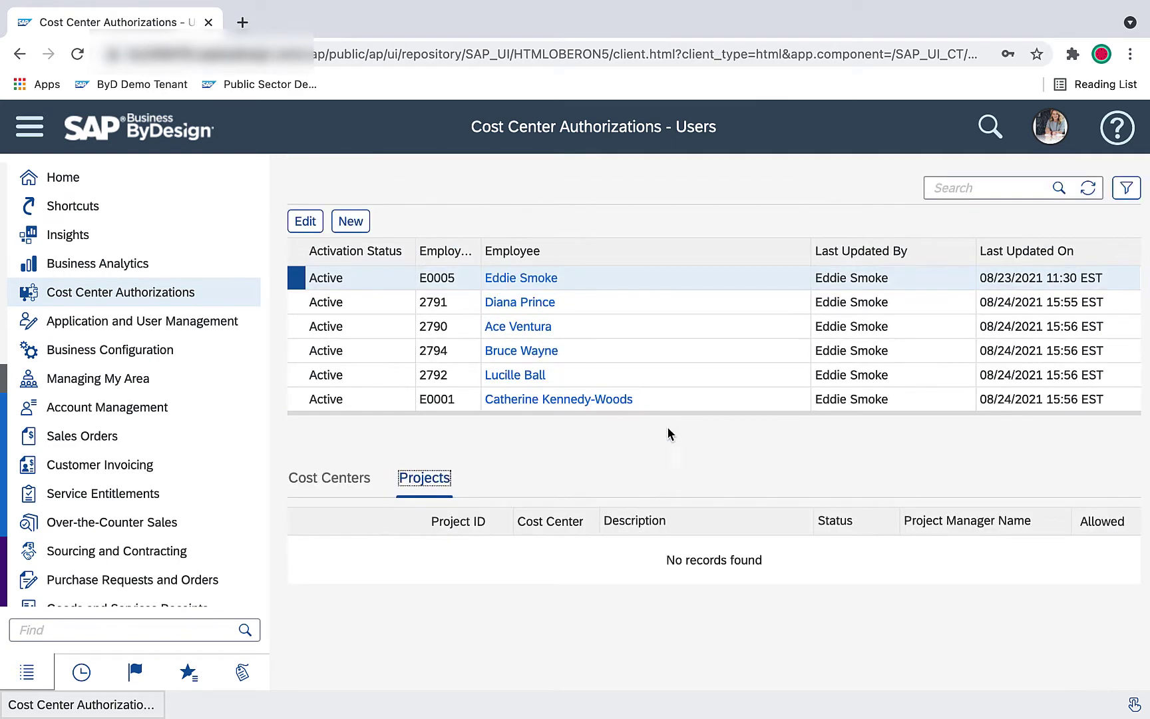
click(615, 309)
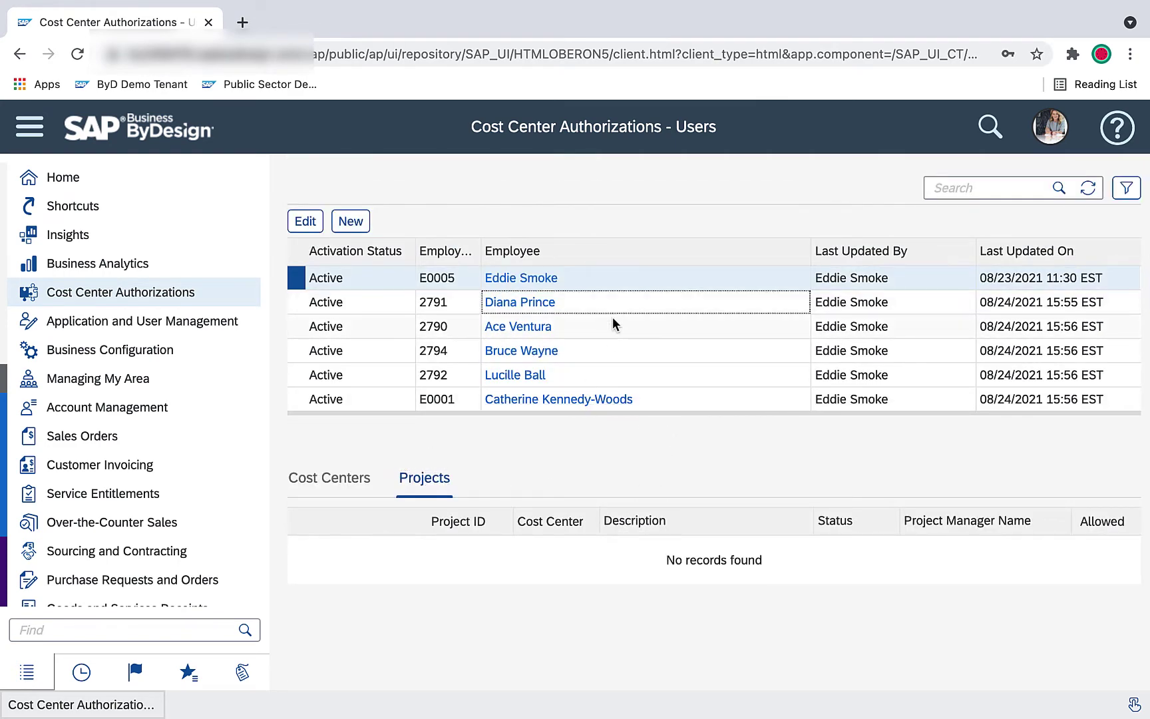
click(609, 333)
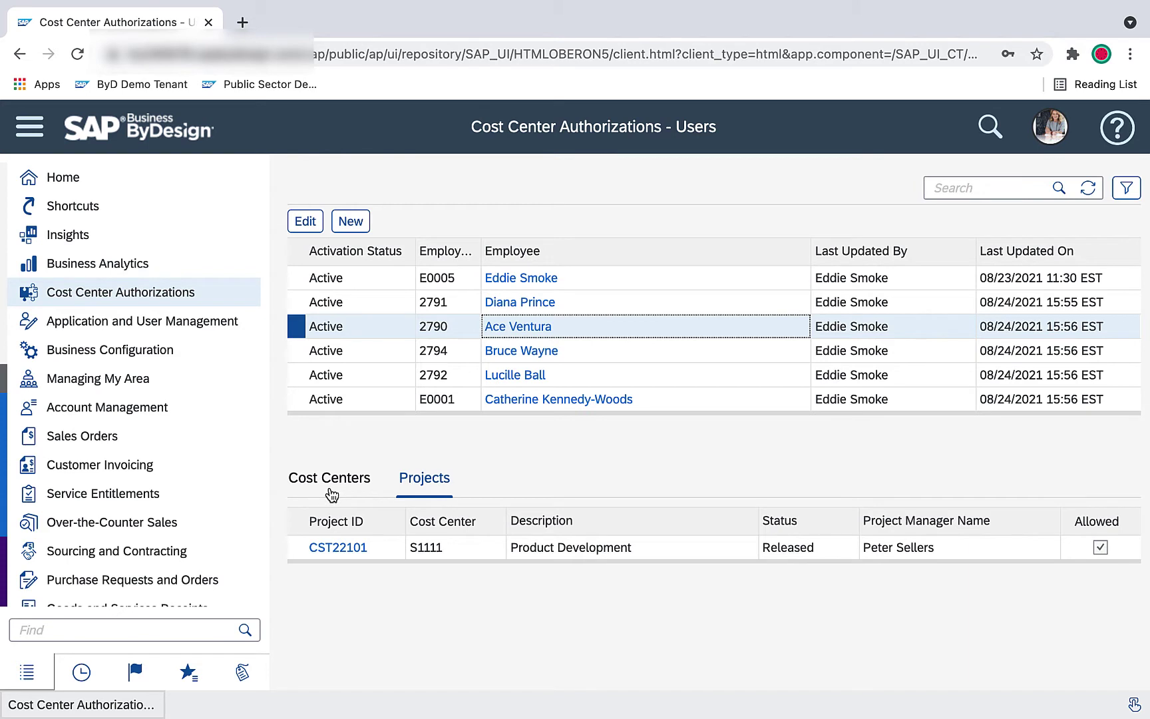
- Edit the first listed employee's authorizations and disallow the L.A. Warehouse Ops cost center P1220 under Almika Los Angeles
click(624, 278)
click(307, 223)
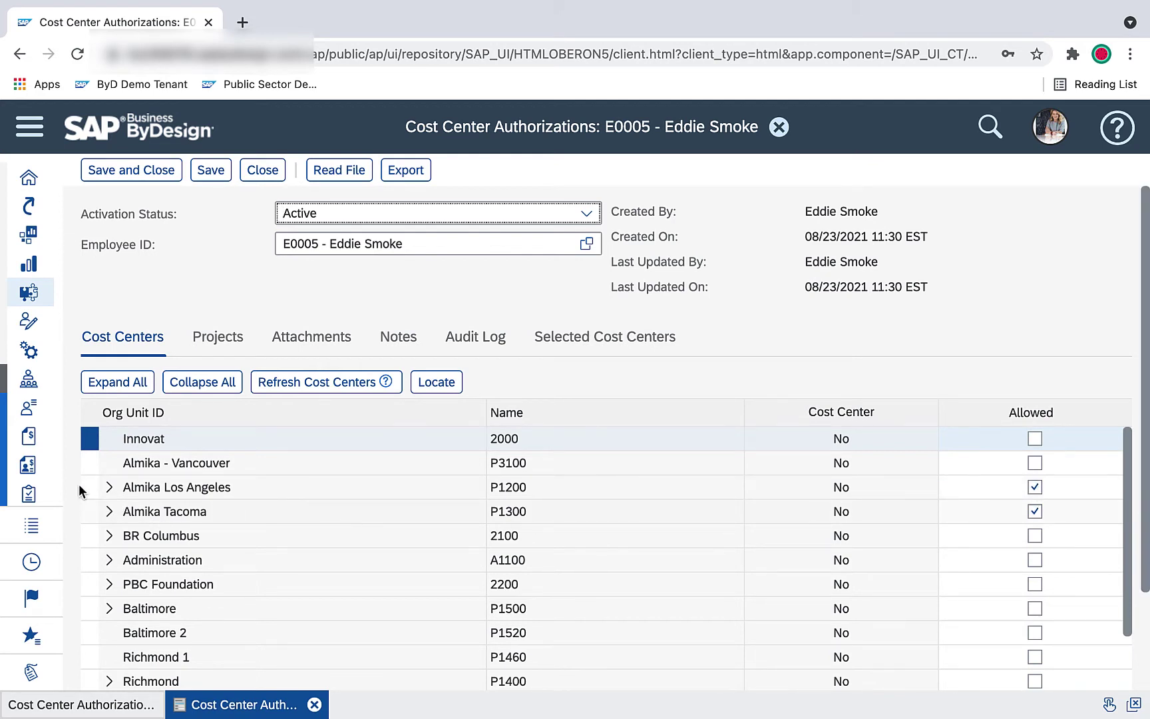
click(109, 487)
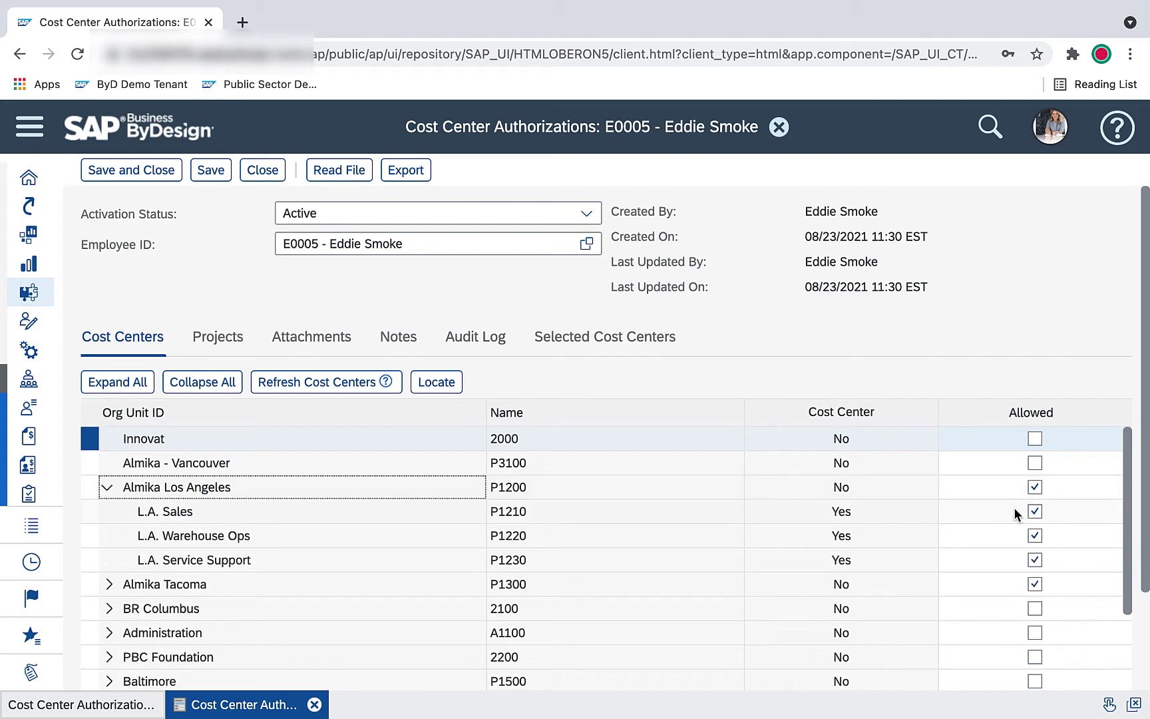
click(1036, 537)
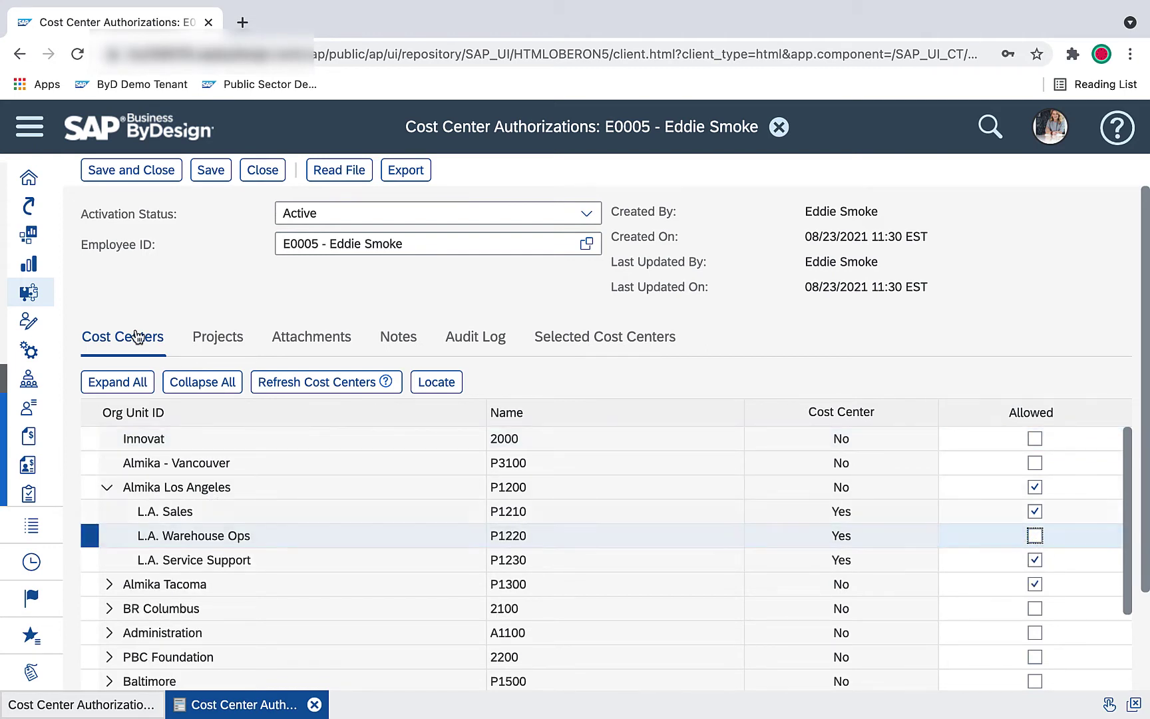
- Add project CST22101 (Product Development) to the employee's project authorizations and mark it as allowed
click(226, 341)
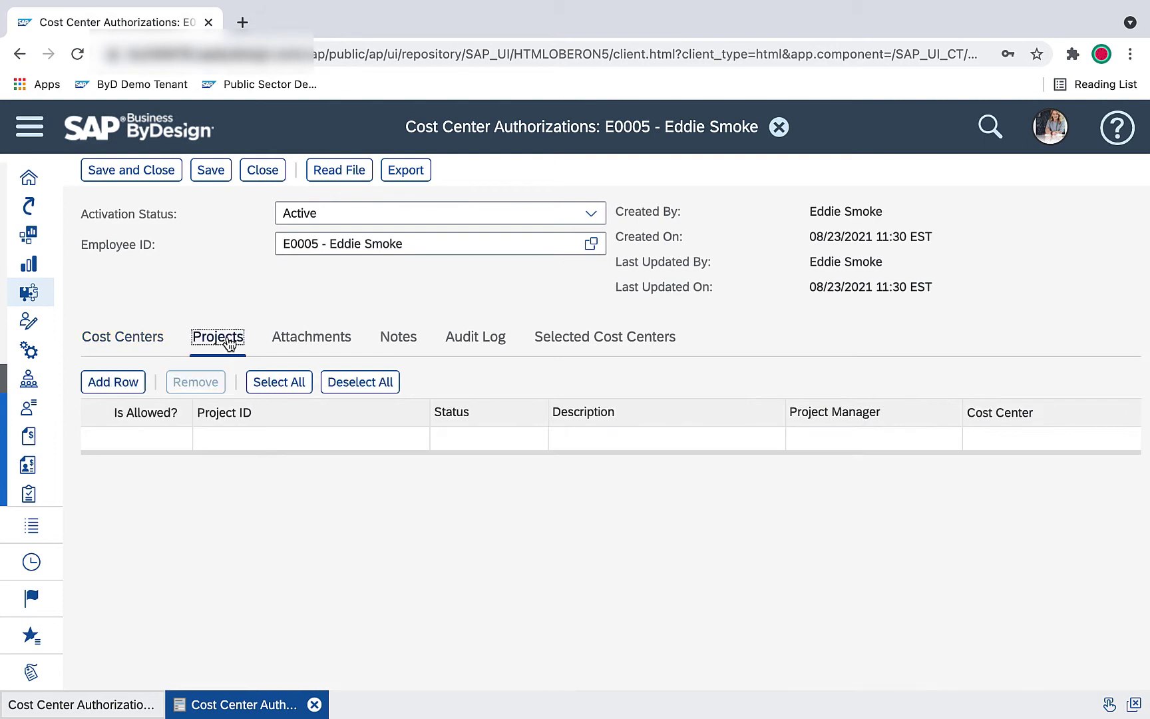
click(117, 390)
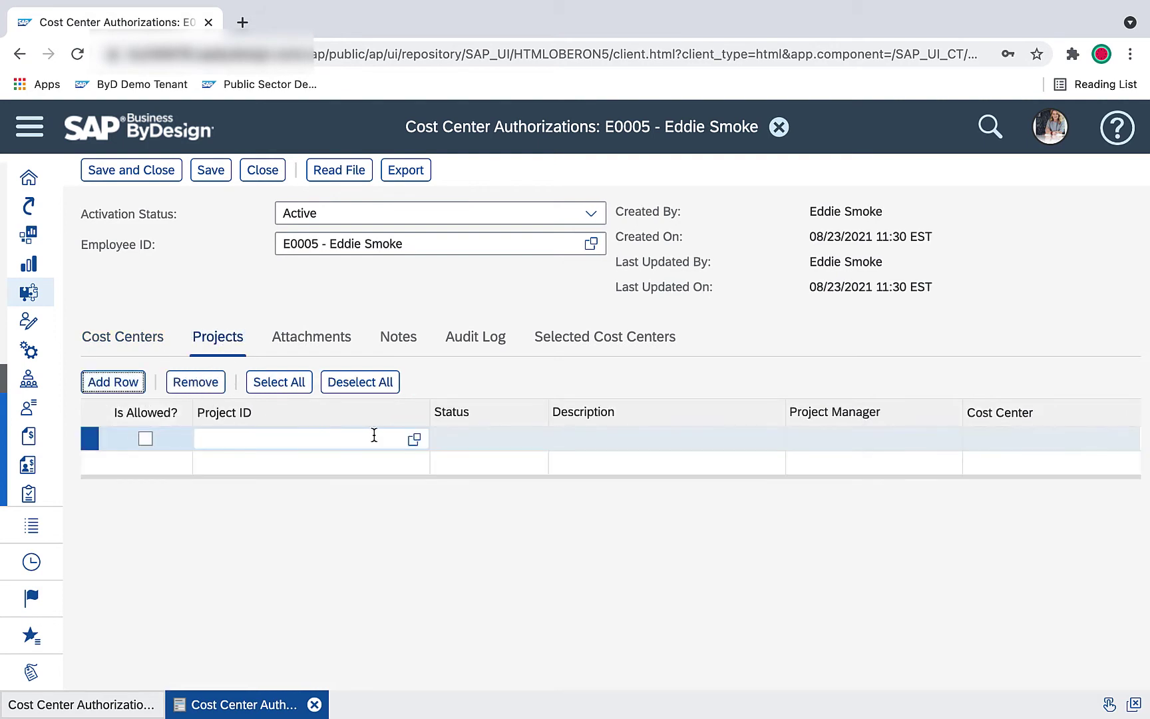
click(414, 439)
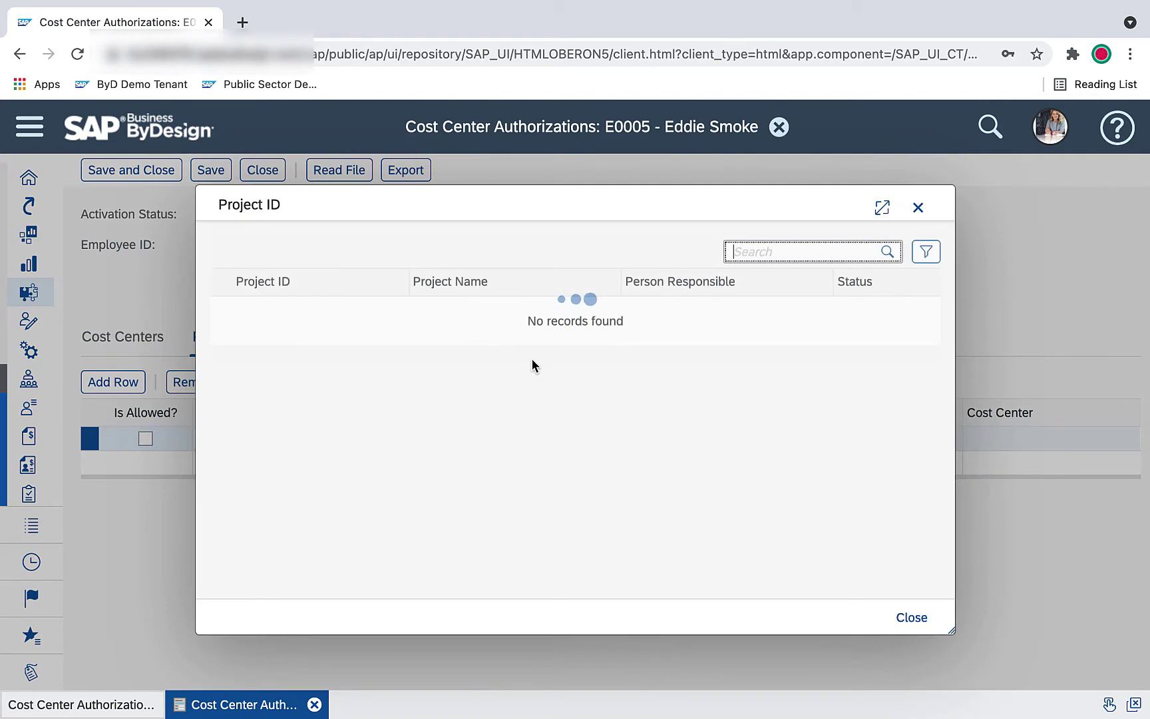
click(505, 376)
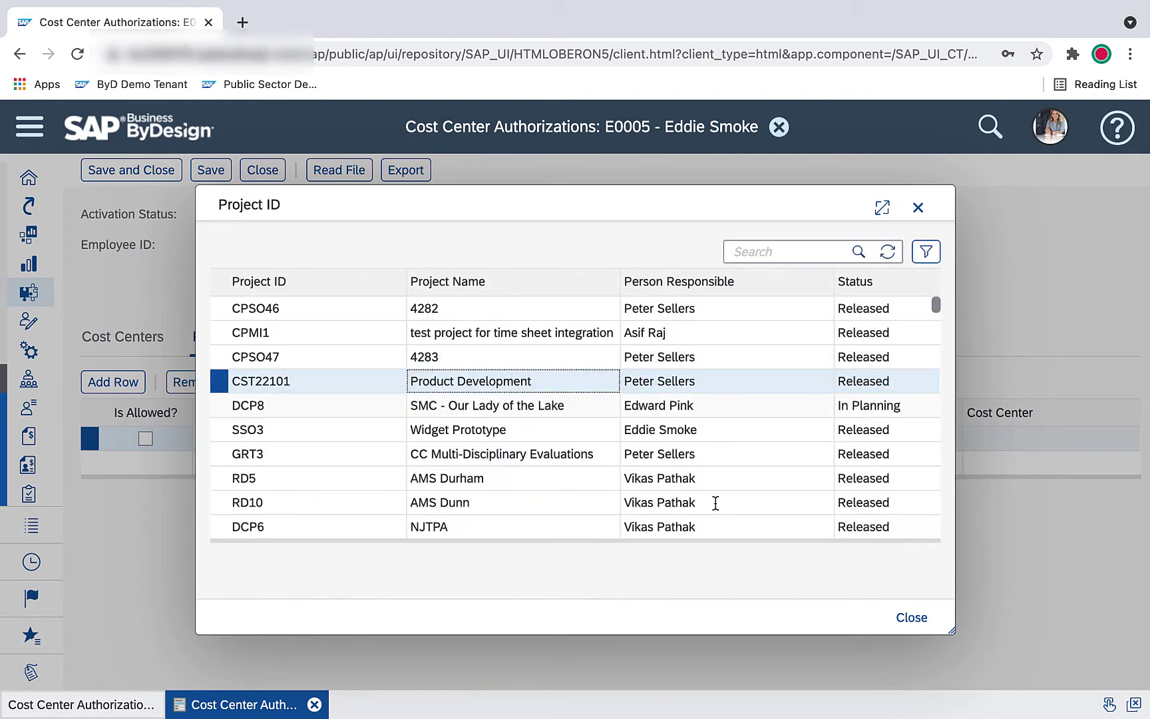
click(909, 616)
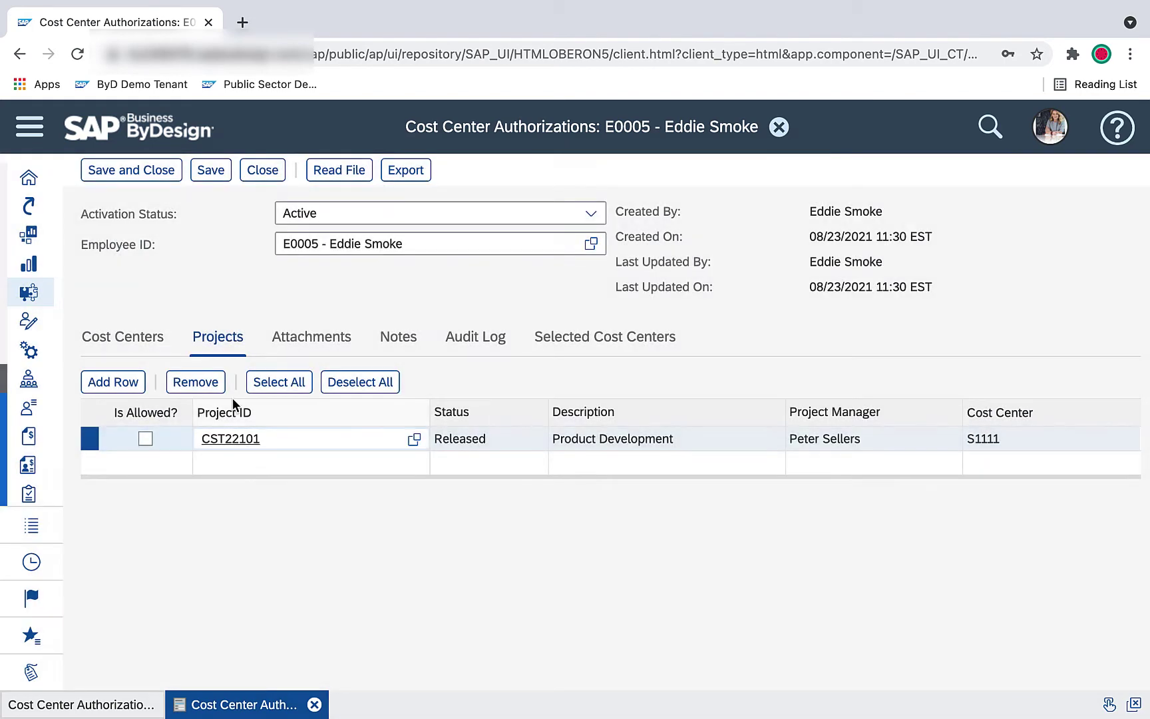
click(146, 438)
- Review the employee's attachments, notes, audit log and selected cost centers, and save and close the authorization record
click(351, 341)
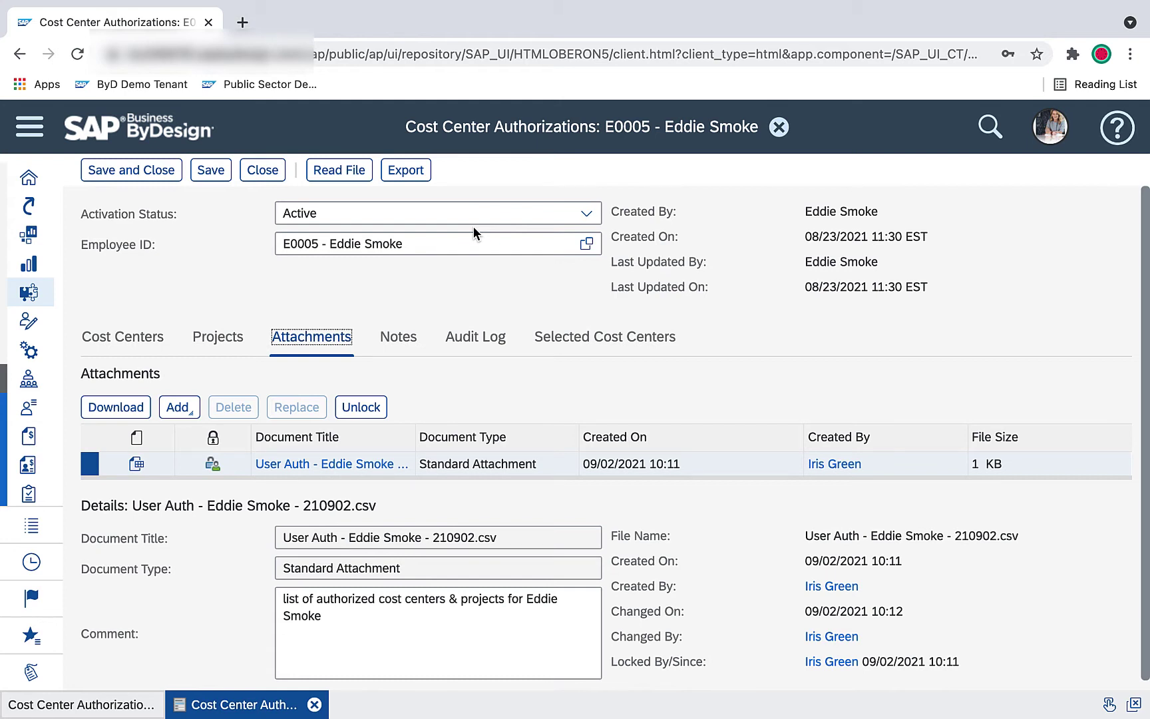
click(401, 341)
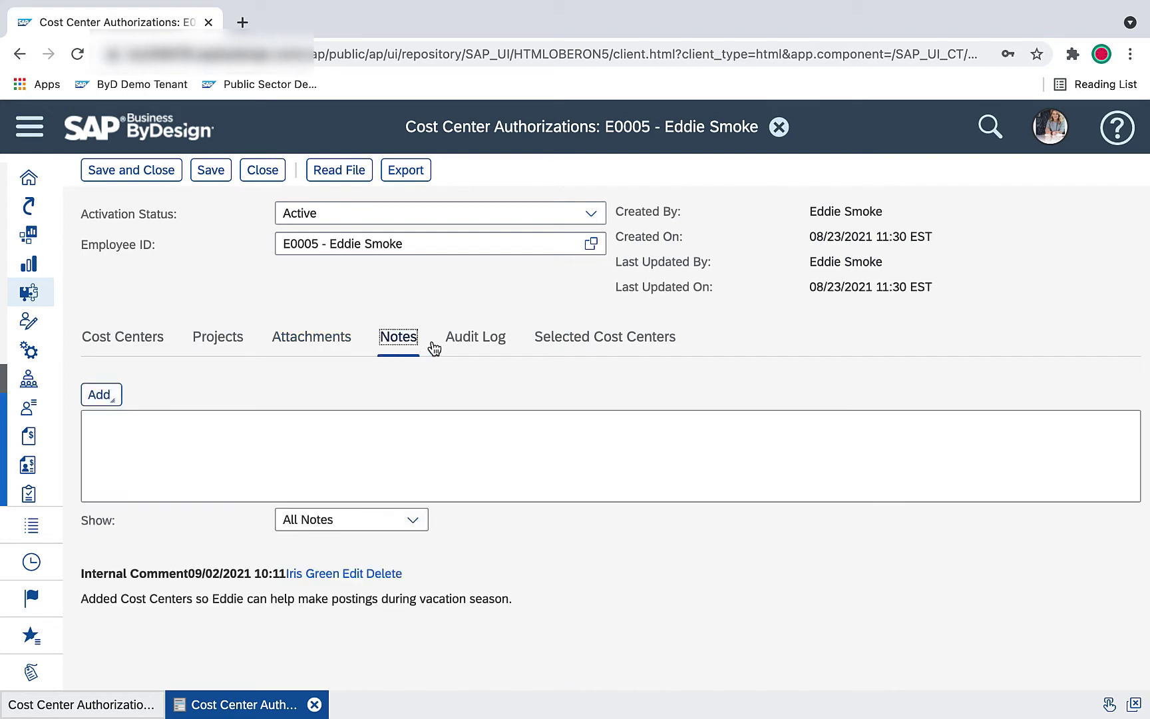
click(471, 345)
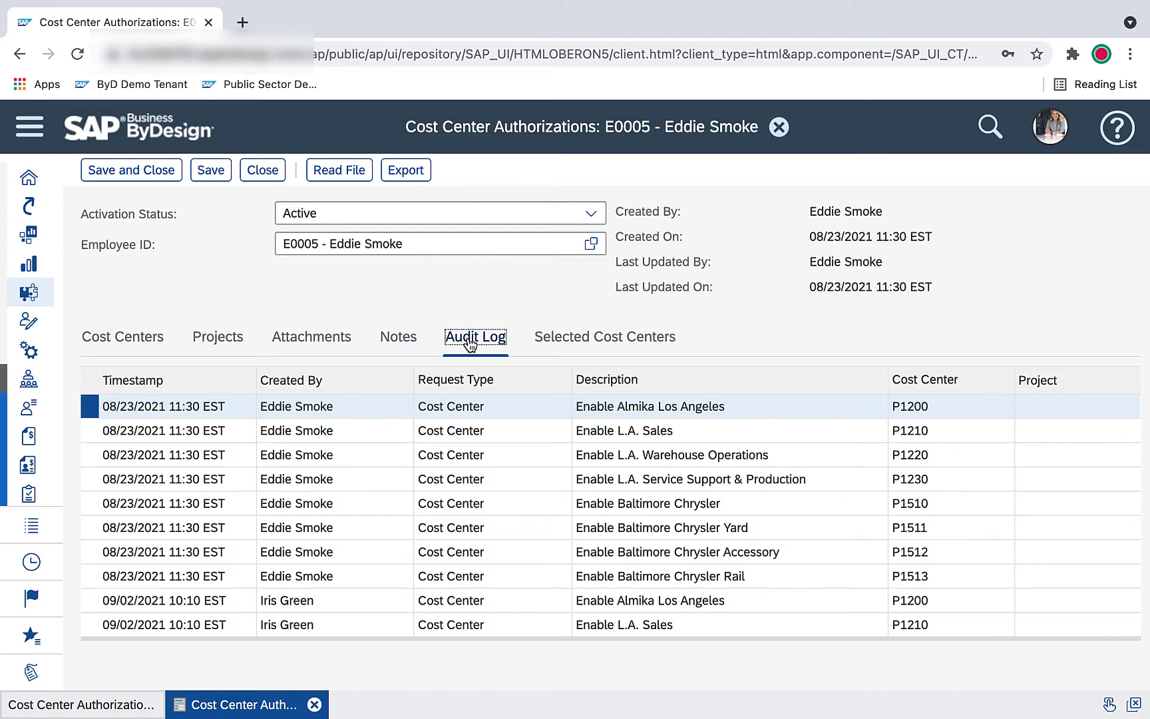
click(562, 343)
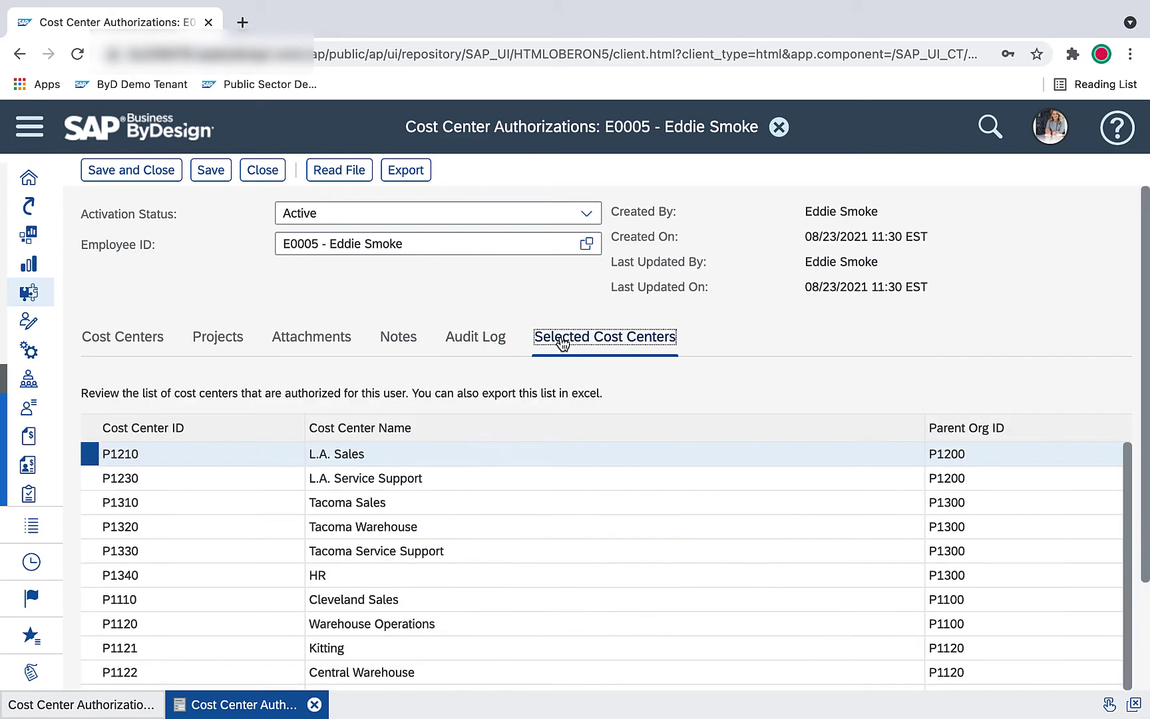
scroll(723, 518, down, 5)
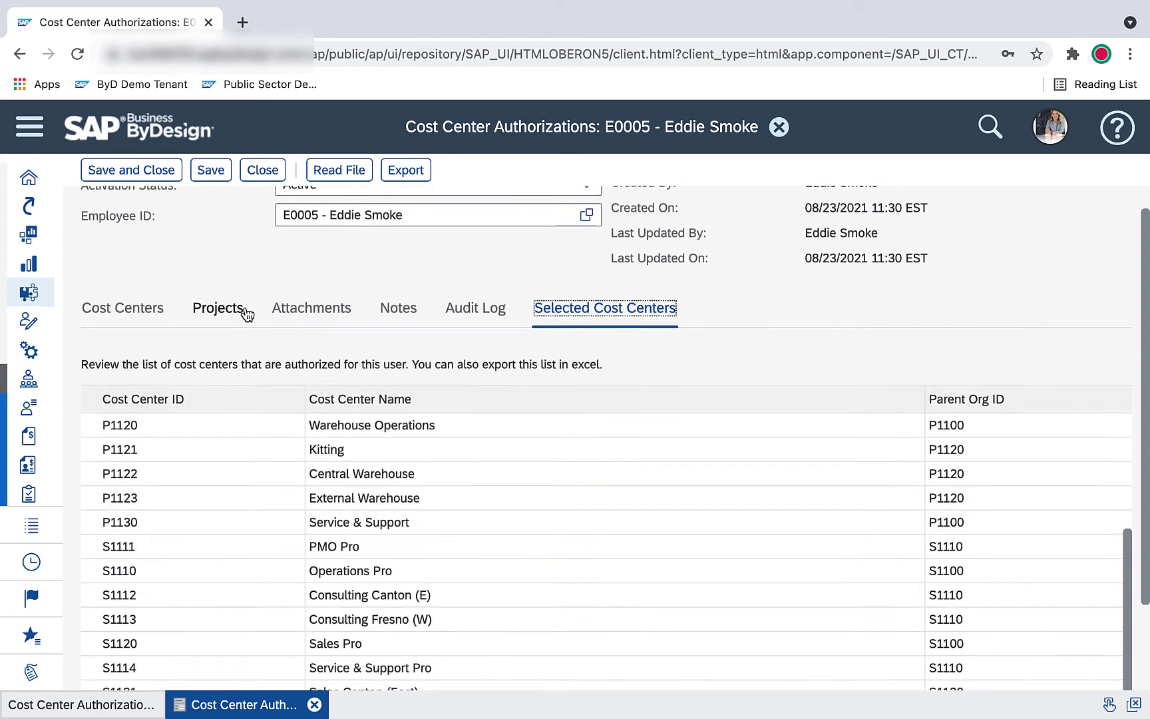
scroll(236, 312, up, 1)
click(114, 172)
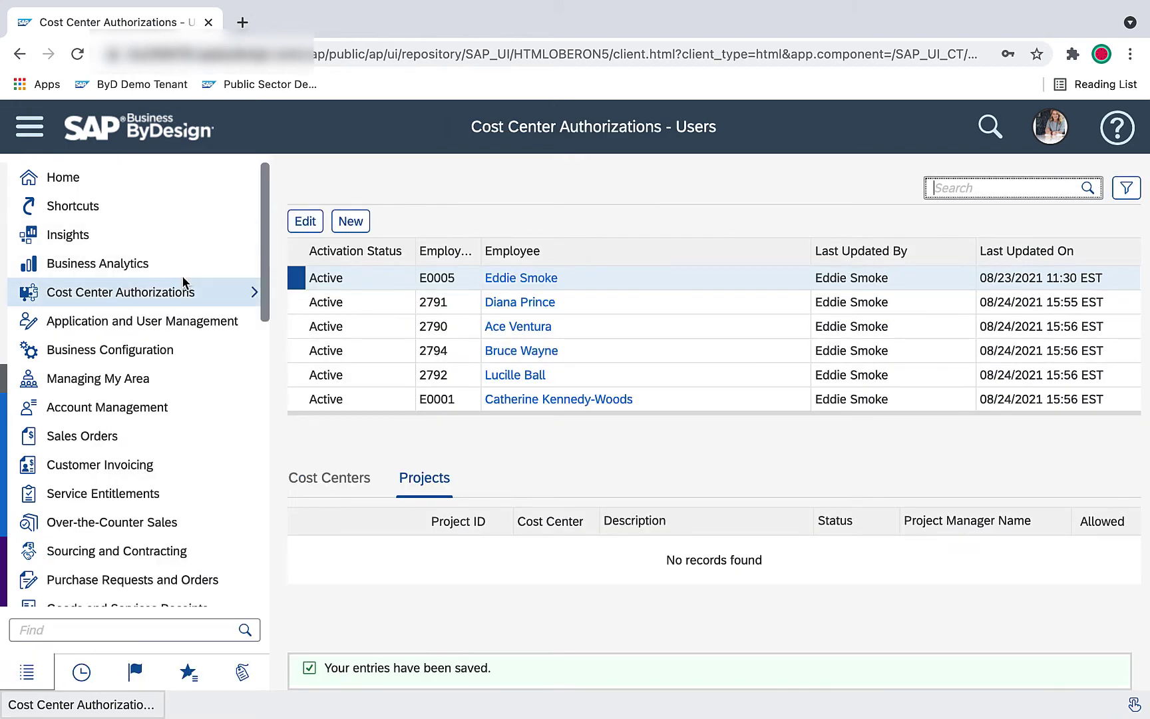
click(234, 197)
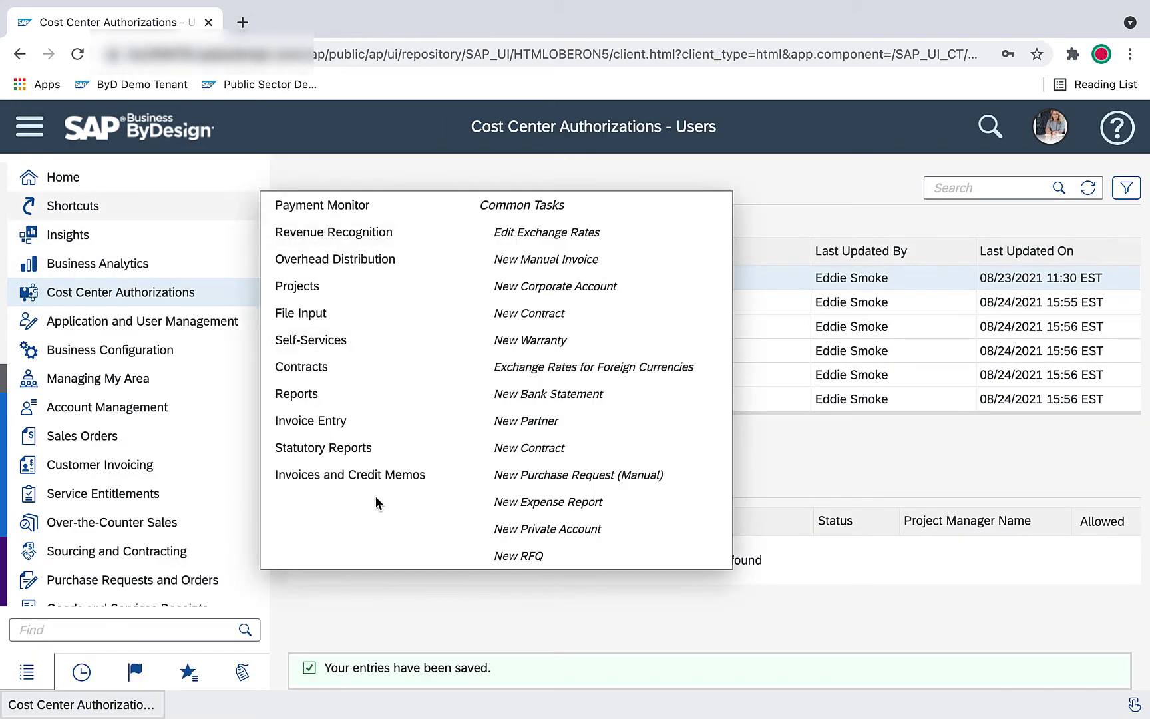
click(809, 194)
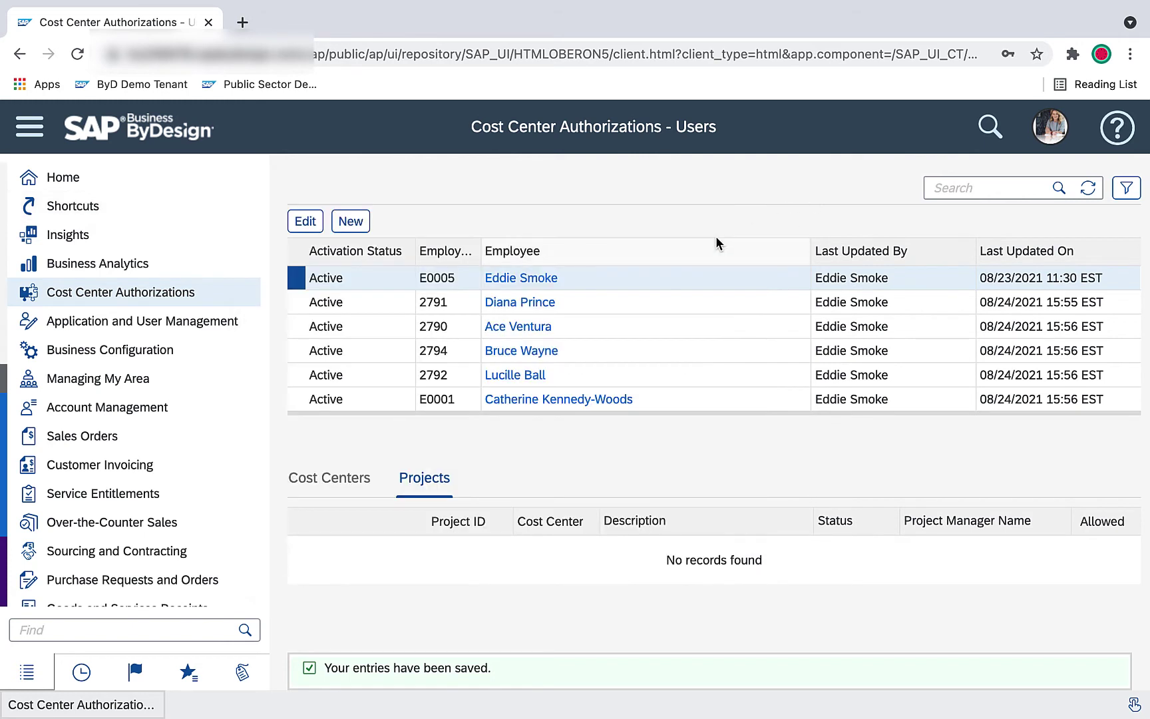
drag(654, 426, 657, 450)
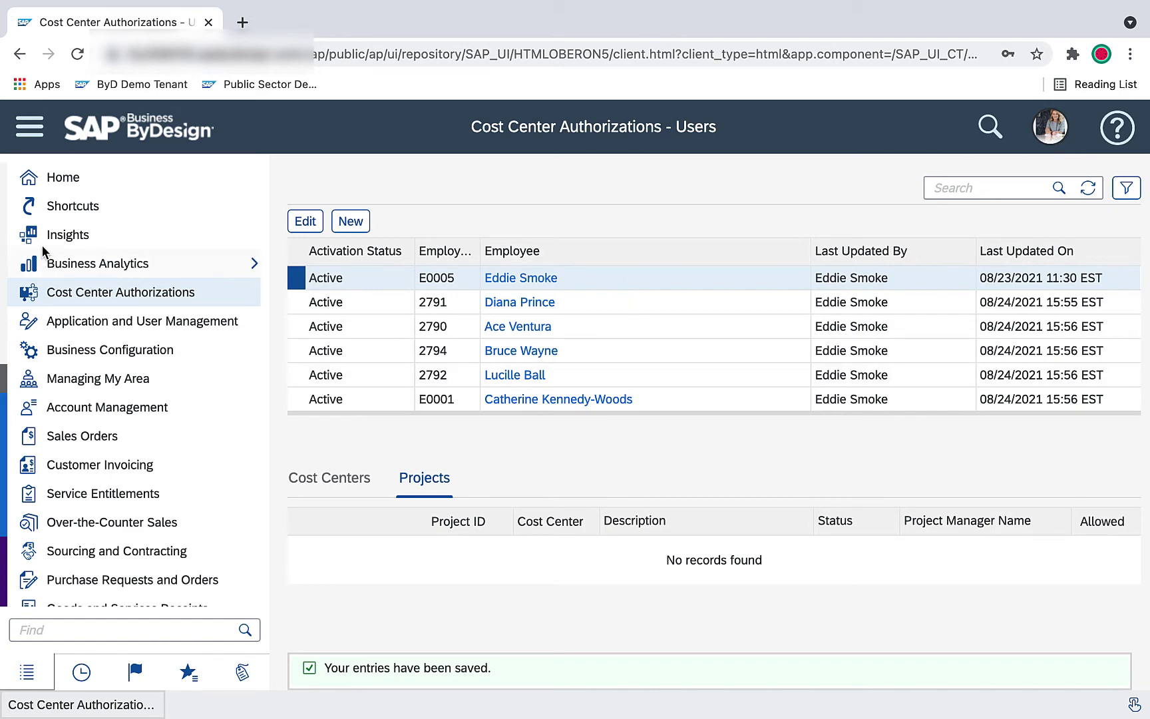
- Open Invoices and Credit Memos and copy the Omego demo invoice 2539 into a new invoice
click(86, 209)
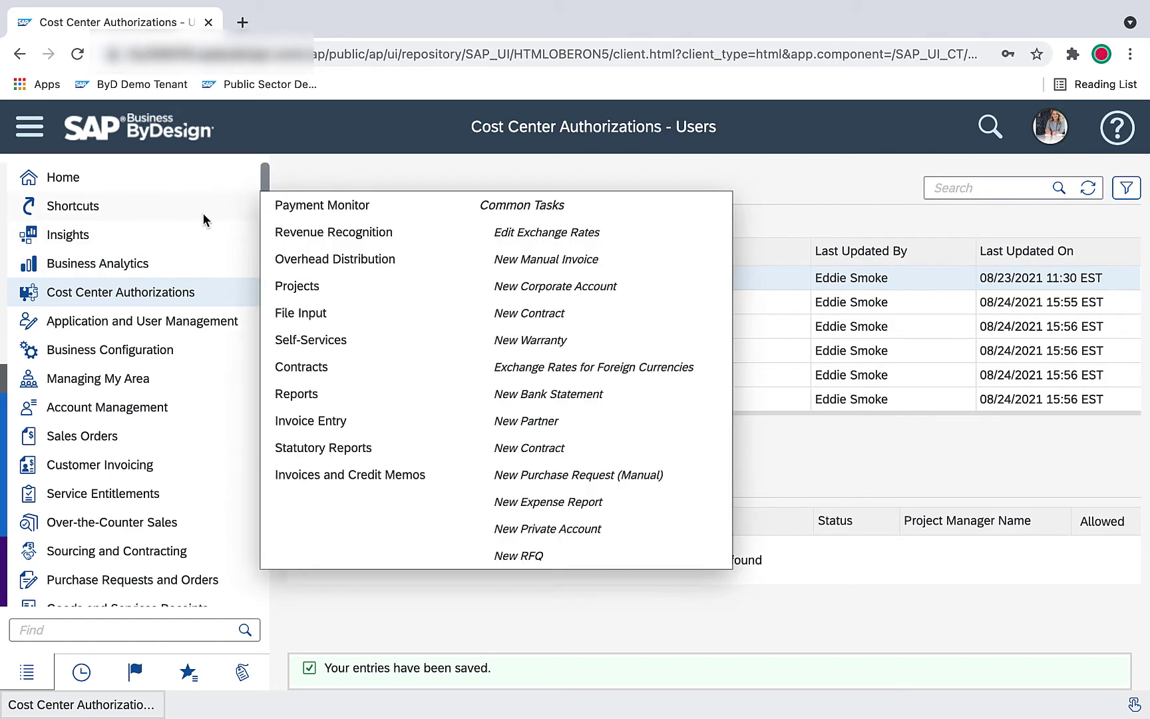
click(316, 475)
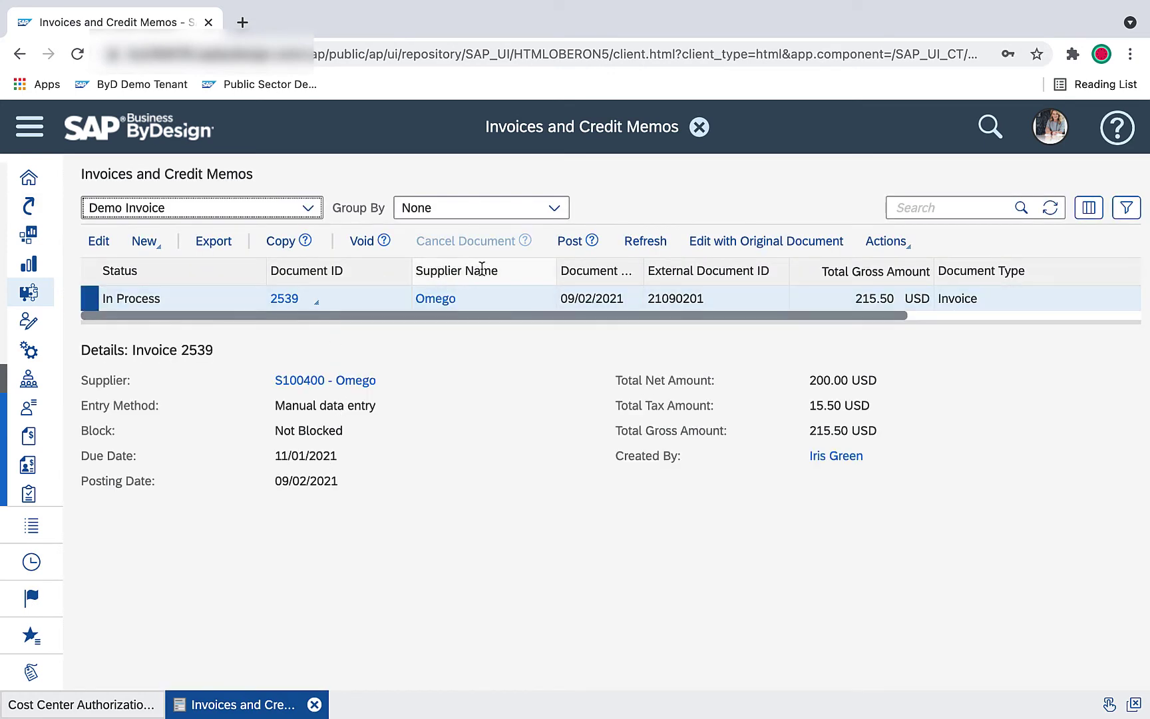
click(278, 245)
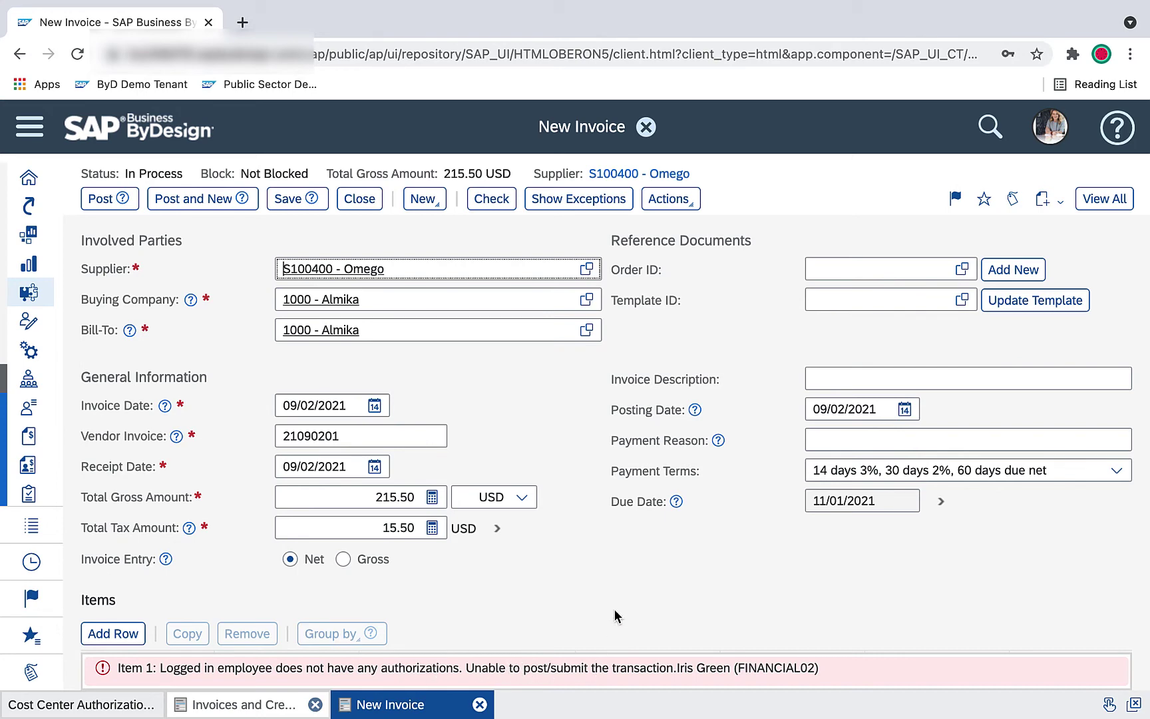
- Examine the new invoice's item cost distribution and cost center authorization status in full view, and close it without saving
scroll(614, 609, down, 3)
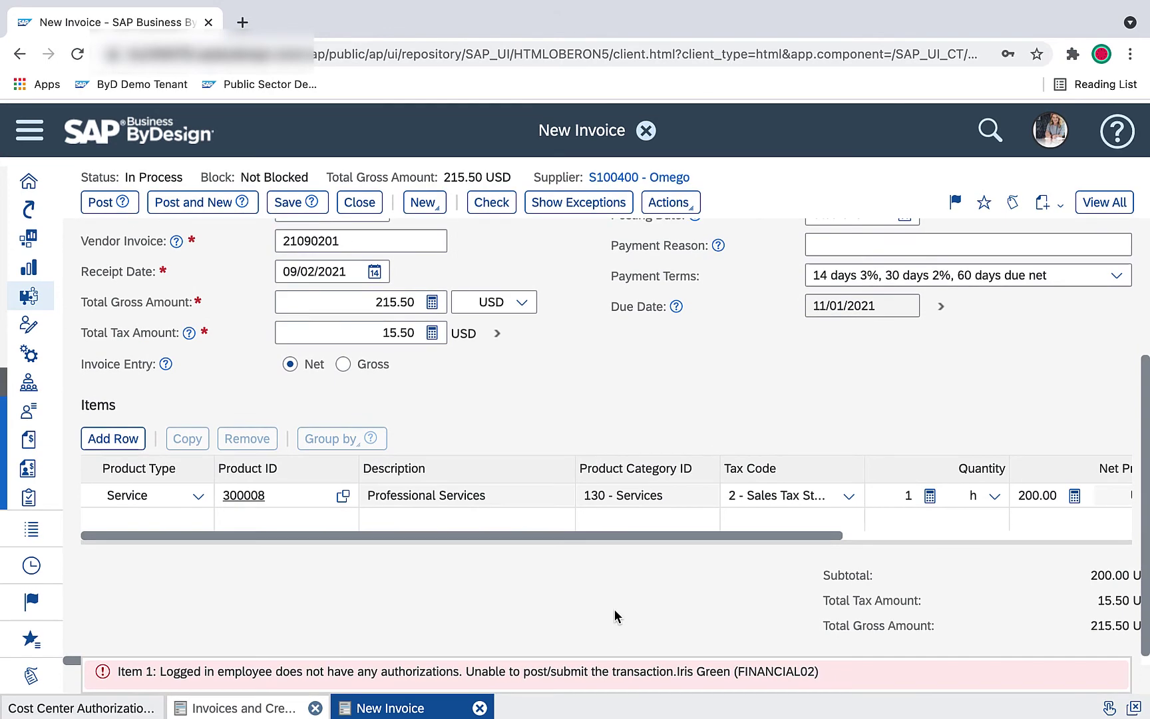
scroll(614, 609, up, 3)
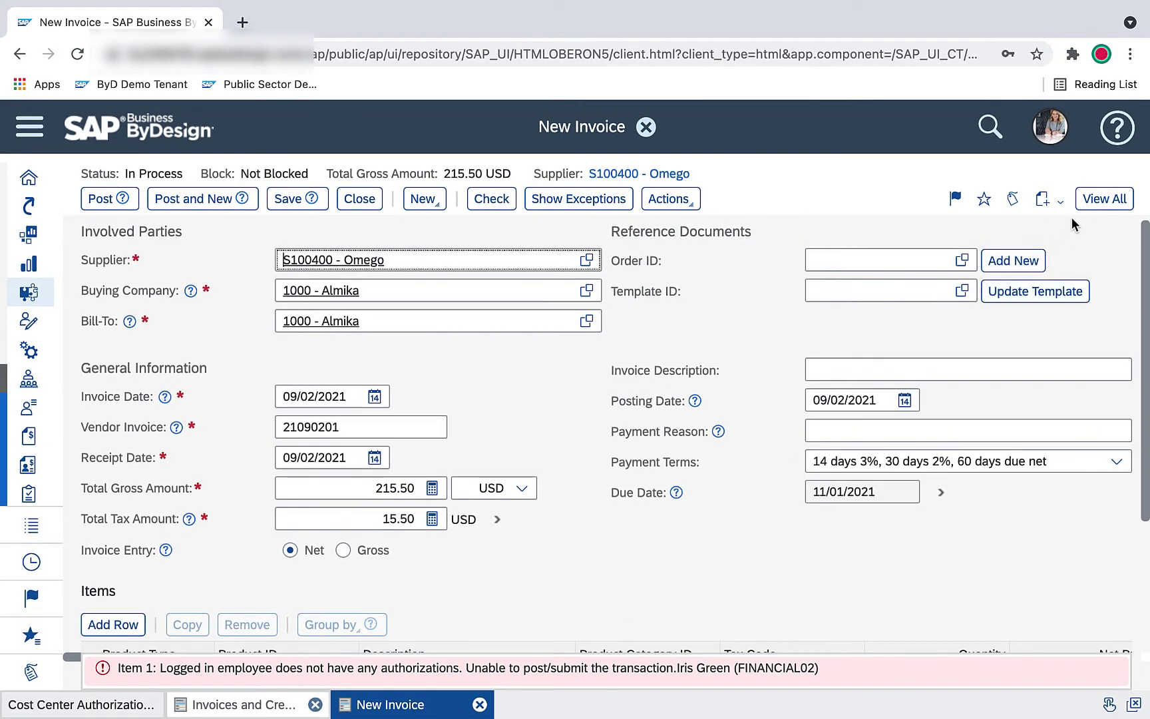
click(1125, 202)
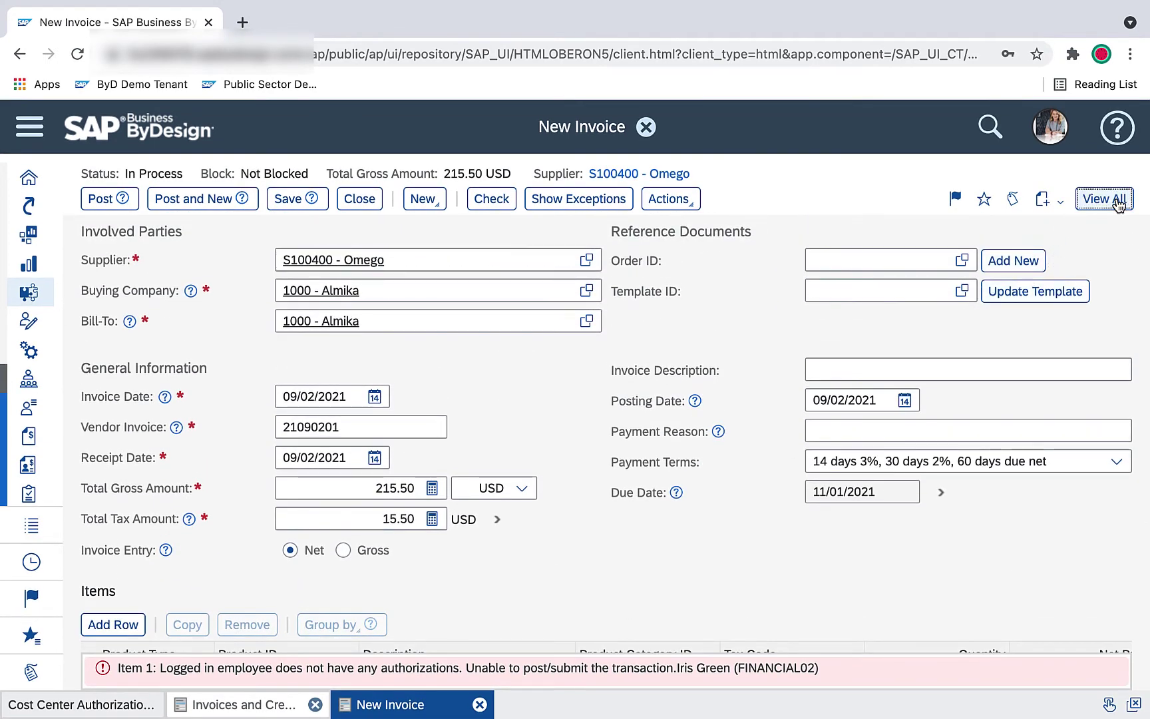
click(180, 235)
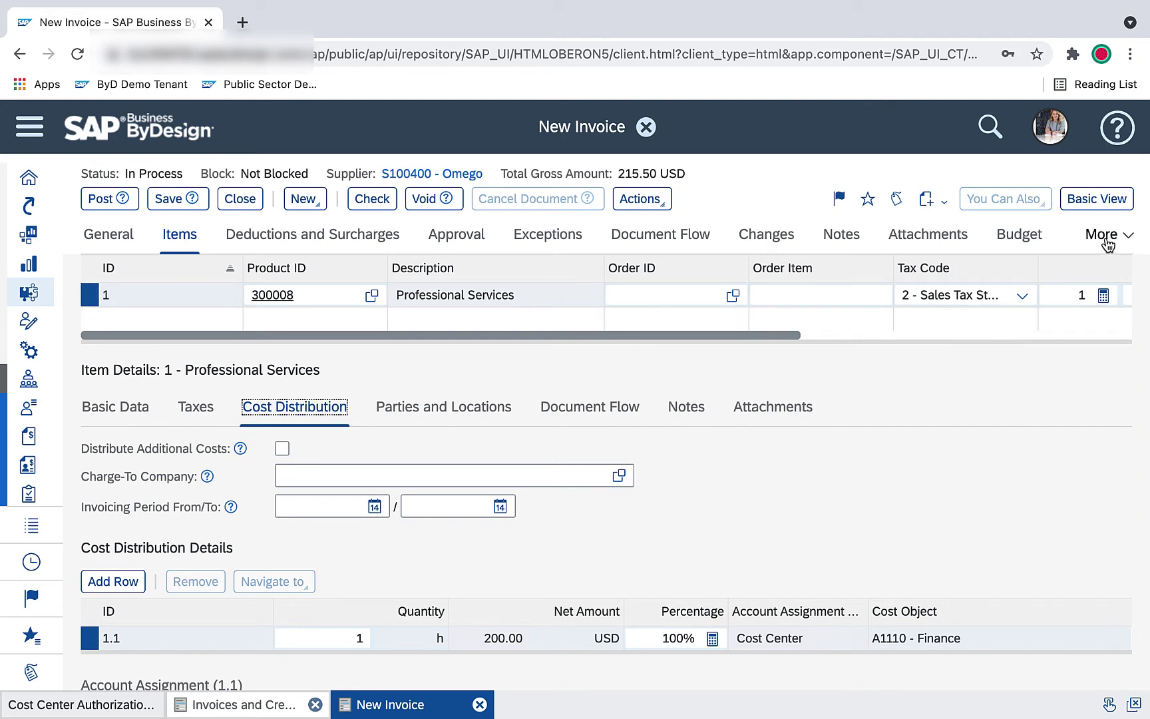
click(1065, 297)
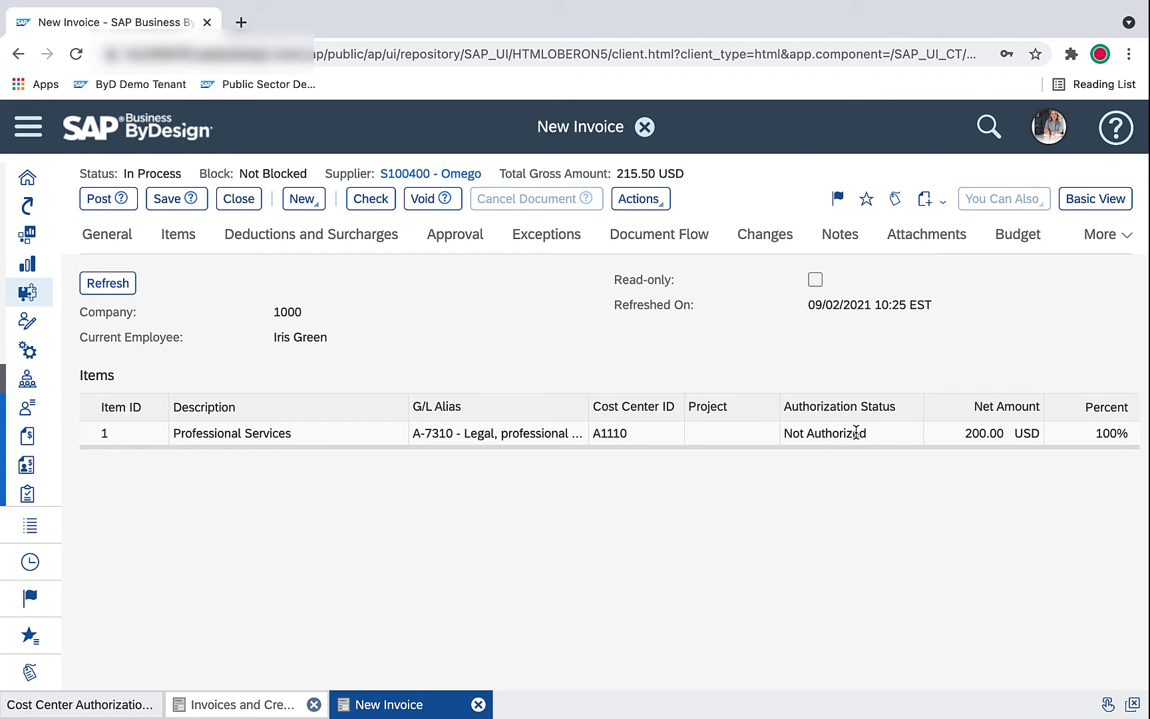
click(234, 208)
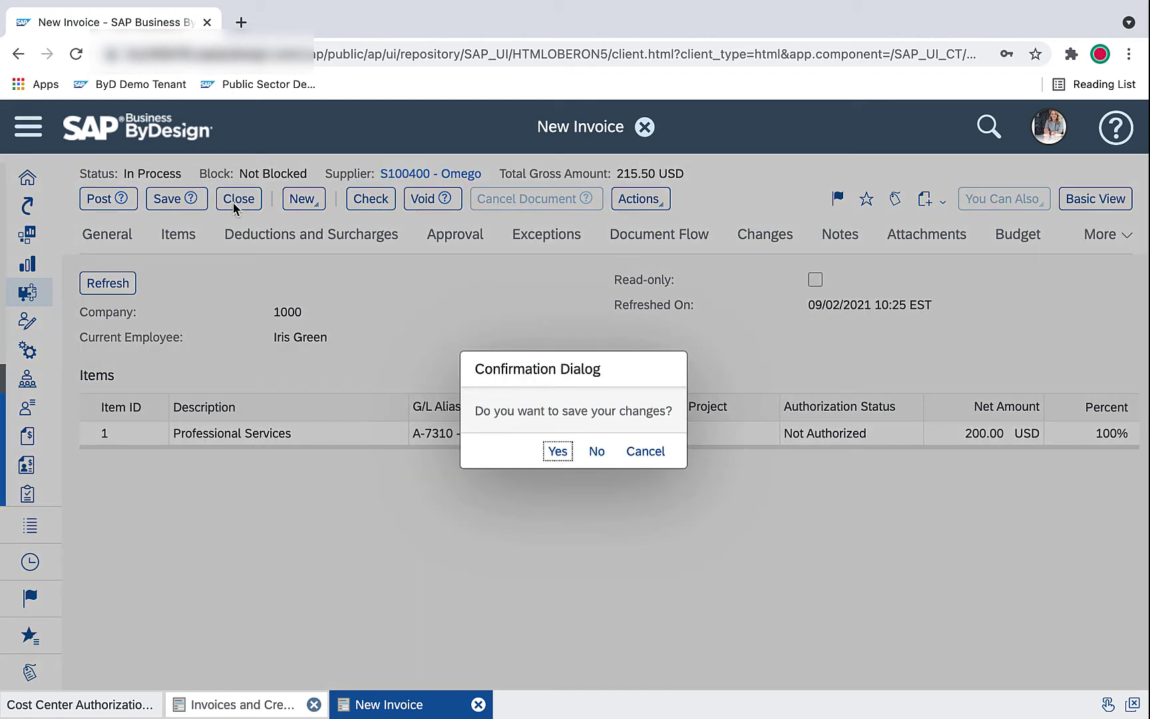
click(597, 452)
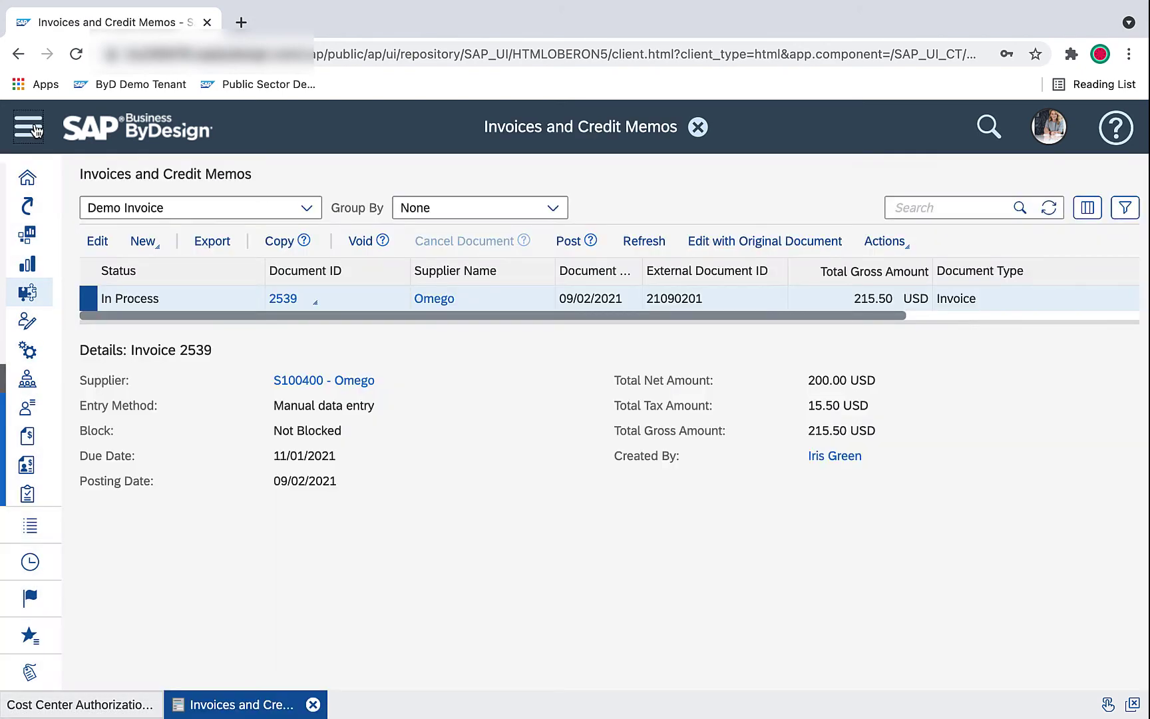
- Create a new active cost center authorization record for the invoice creator's employee ID and refresh its cost centers
click(36, 130)
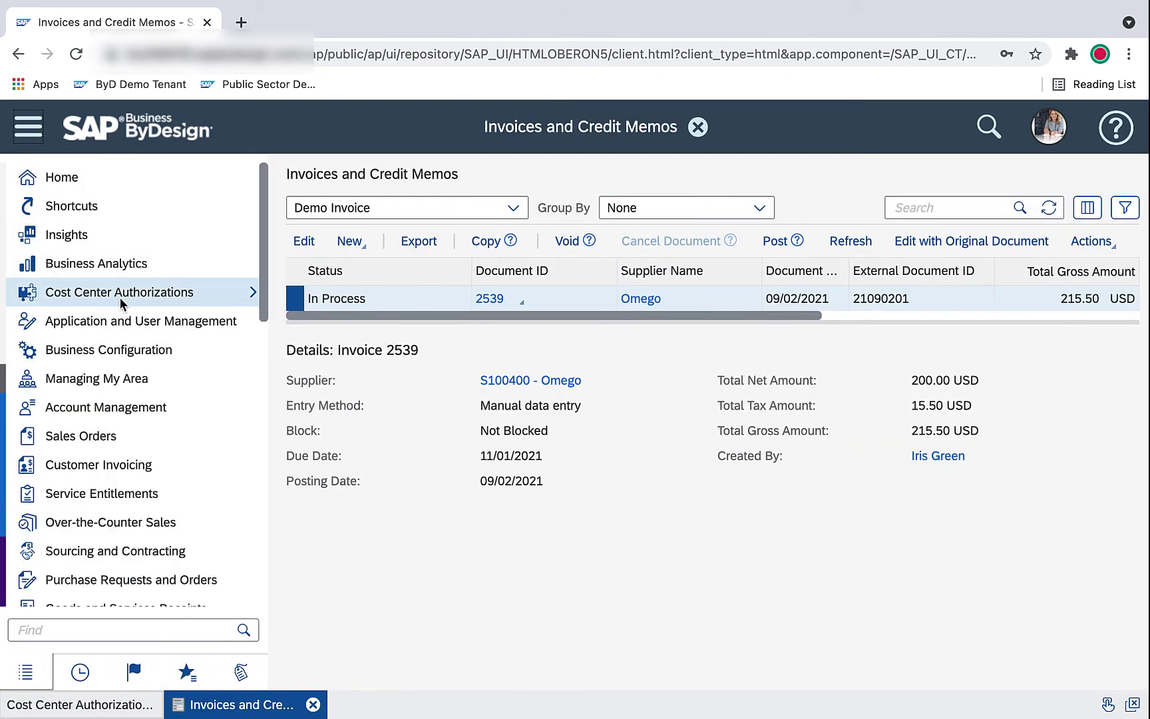
mouse_move(253, 302)
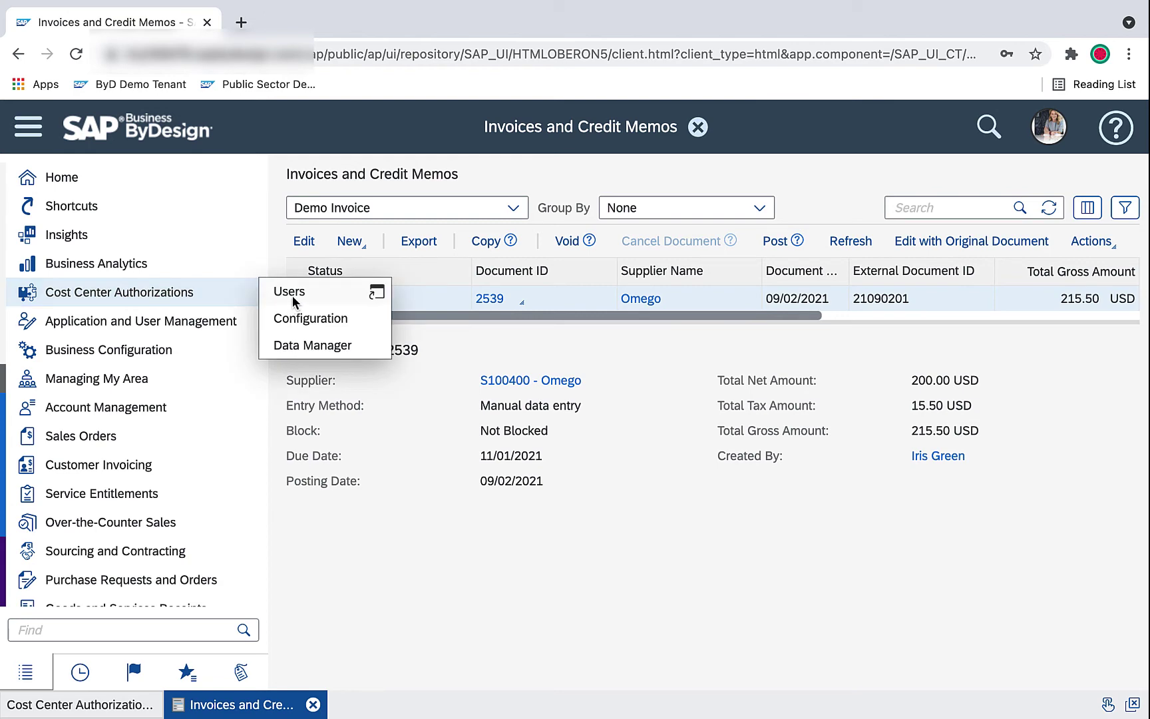
click(292, 296)
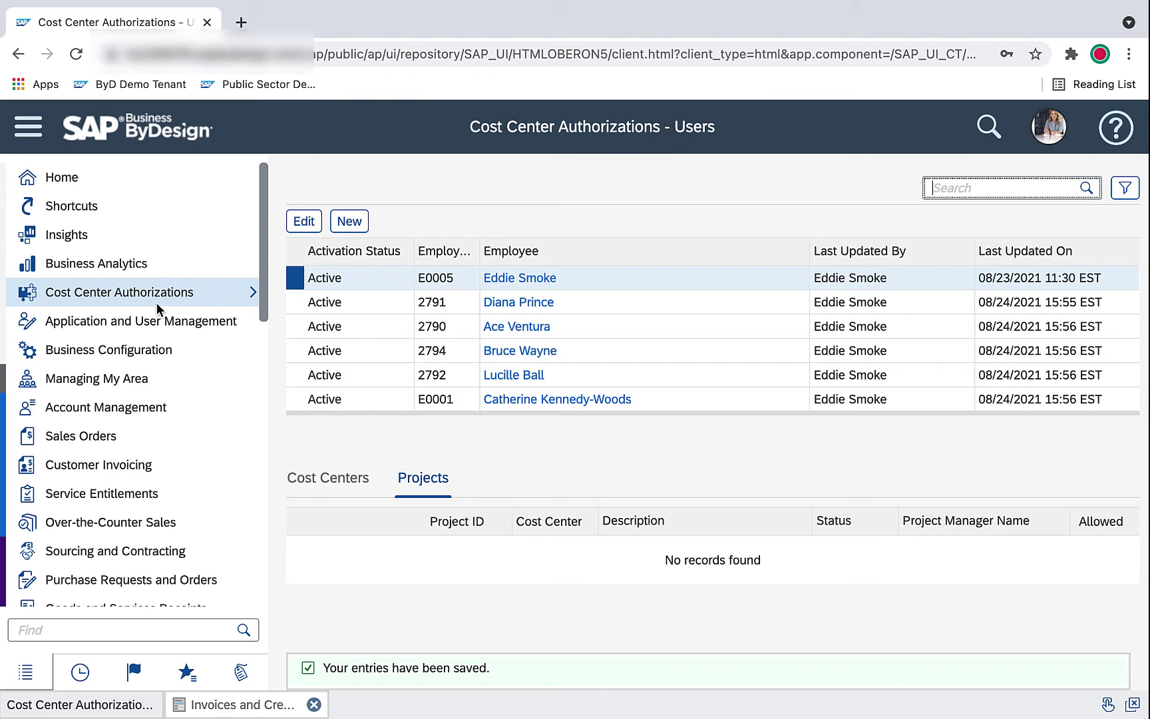
click(364, 228)
text(iris)
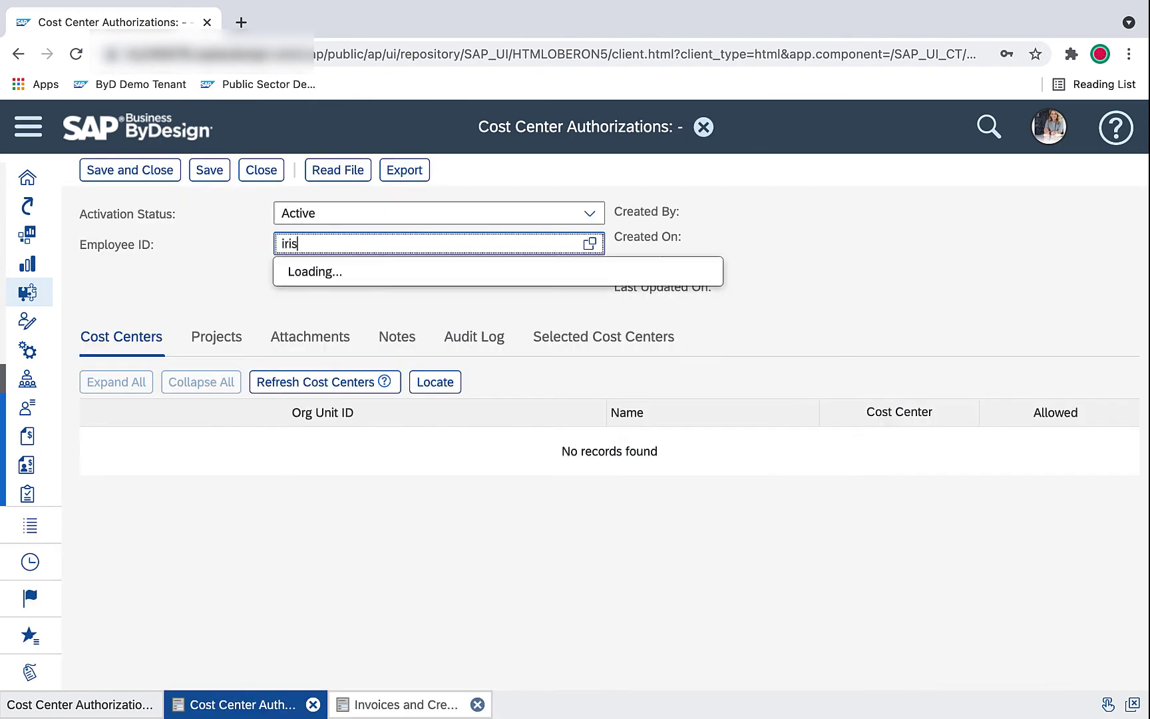
click(354, 274)
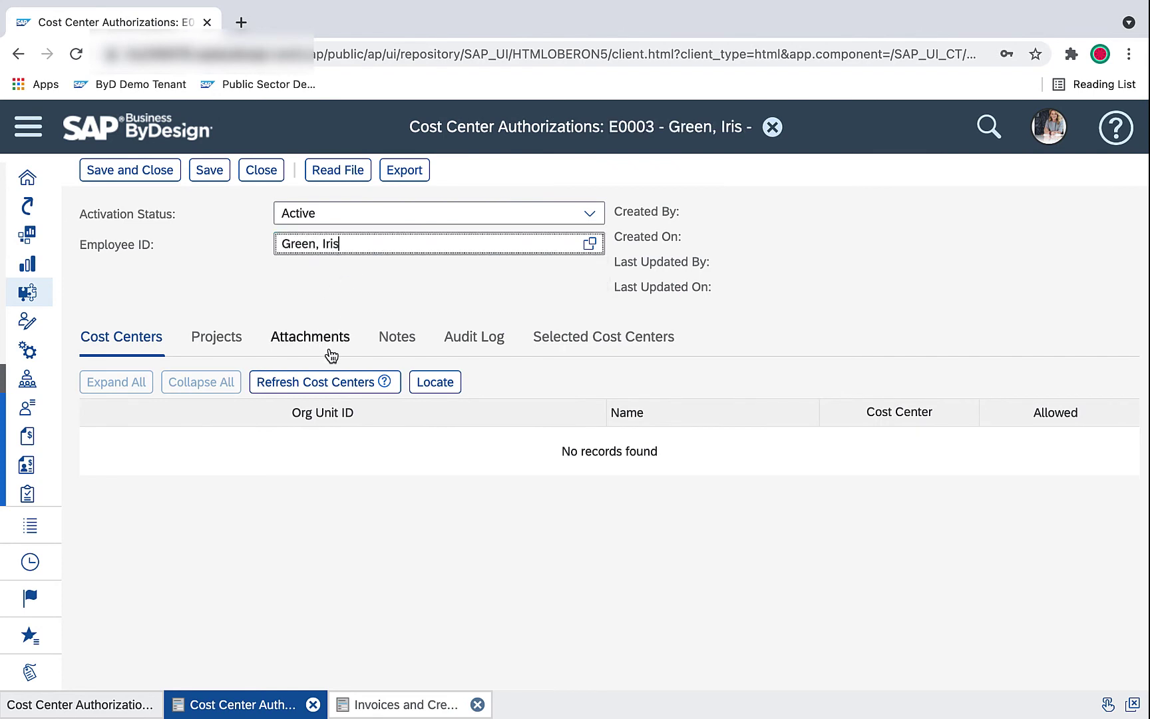
click(341, 385)
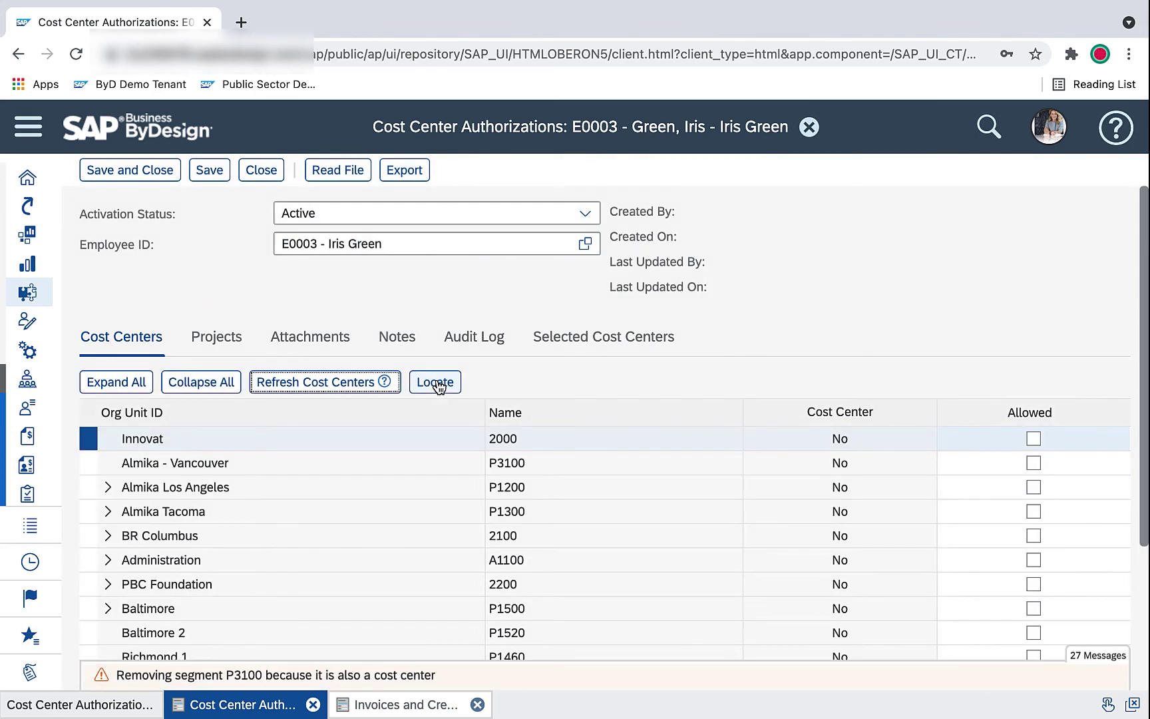
- Locate cost center A1110 (Finance), mark it as allowed, and save and close the authorization record
click(436, 384)
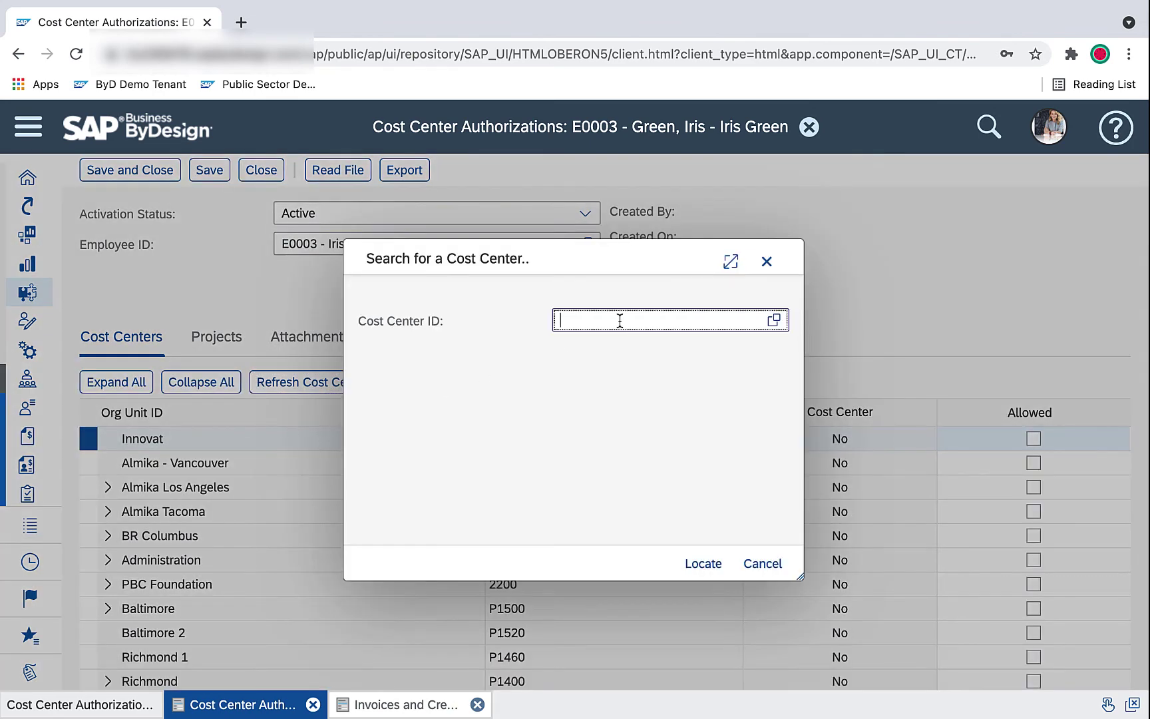
text(A)
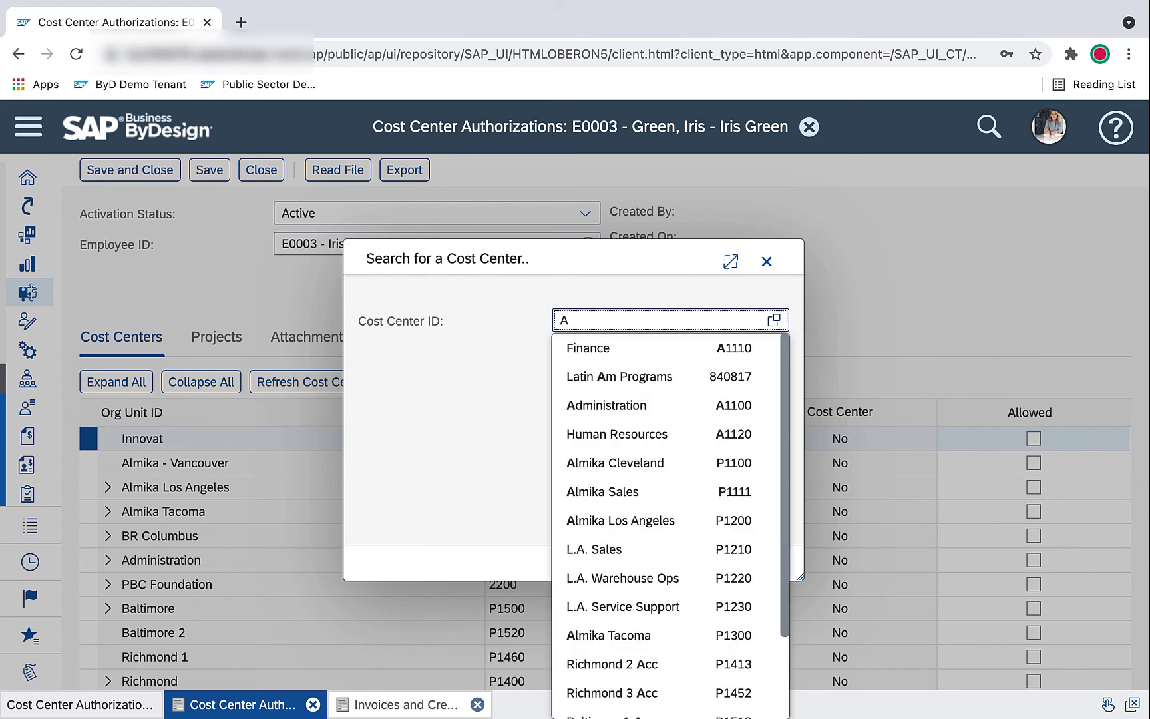
click(682, 354)
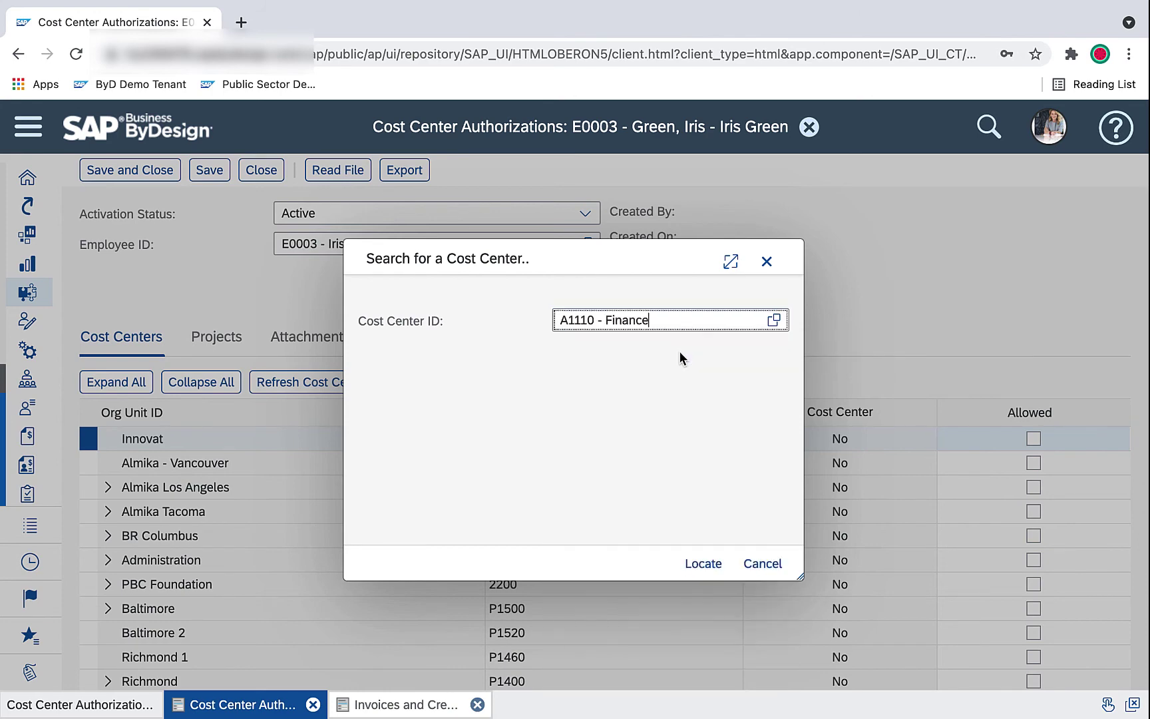
click(703, 563)
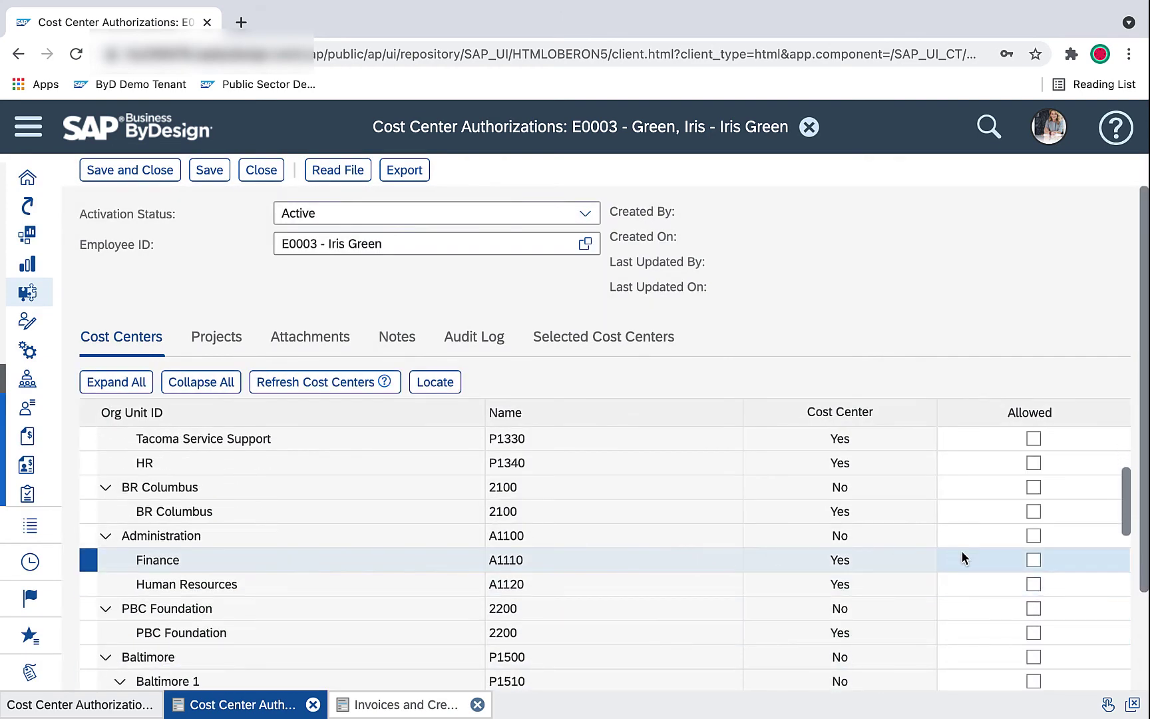
click(1034, 560)
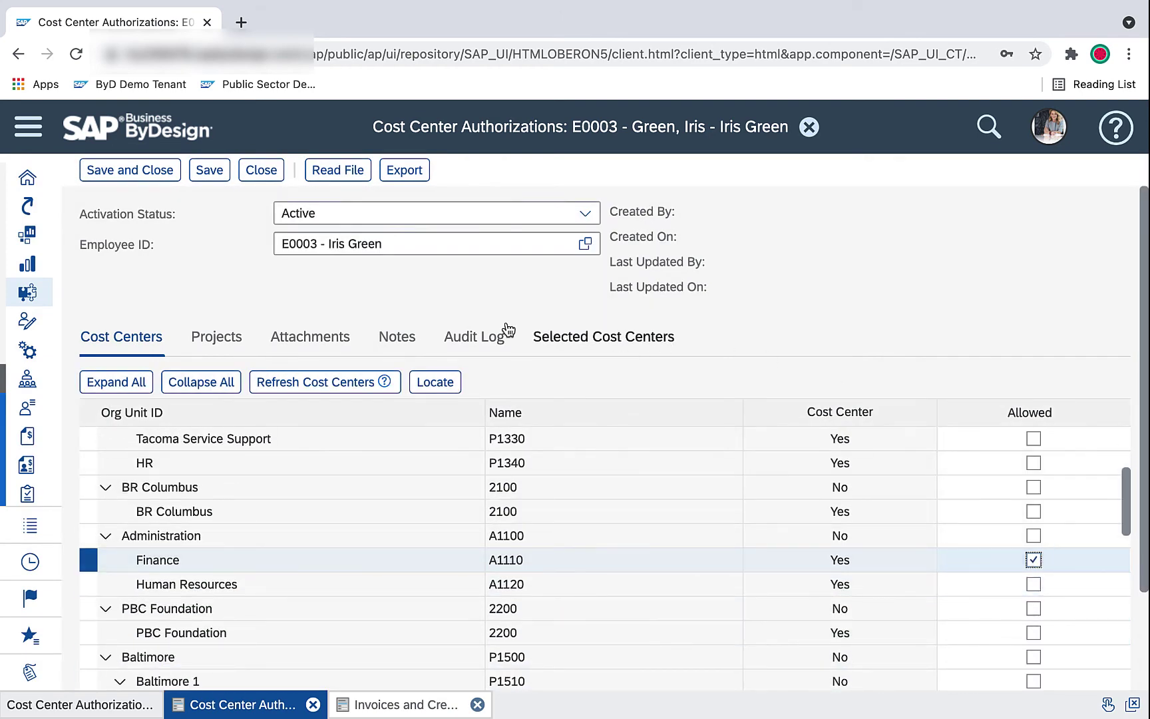
click(156, 177)
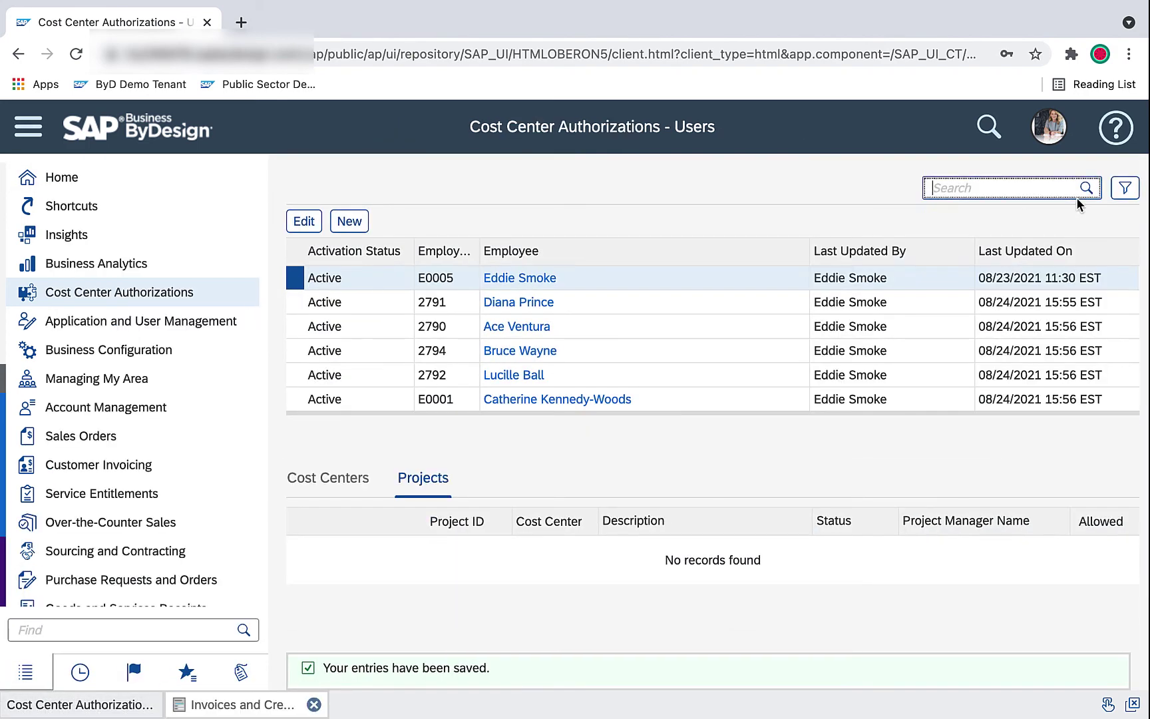
- Search the authorization users by the employee's first name and review the cost centers assigned to that employee
text(iris)
key(Return)
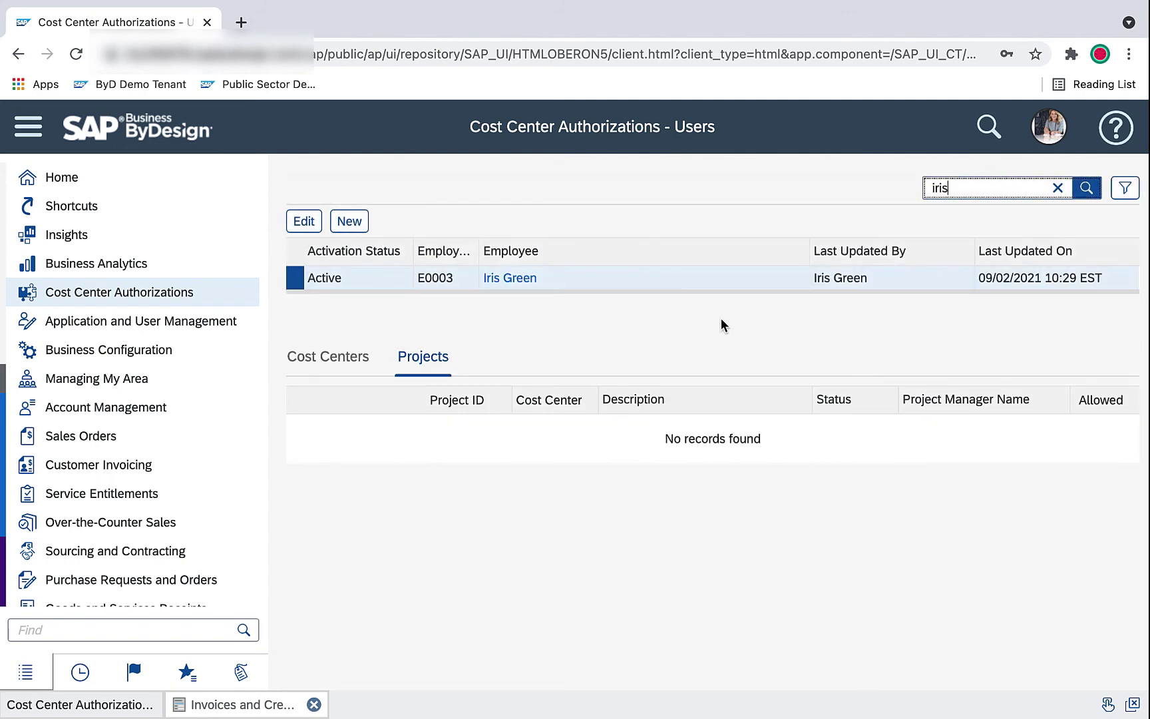
click(329, 366)
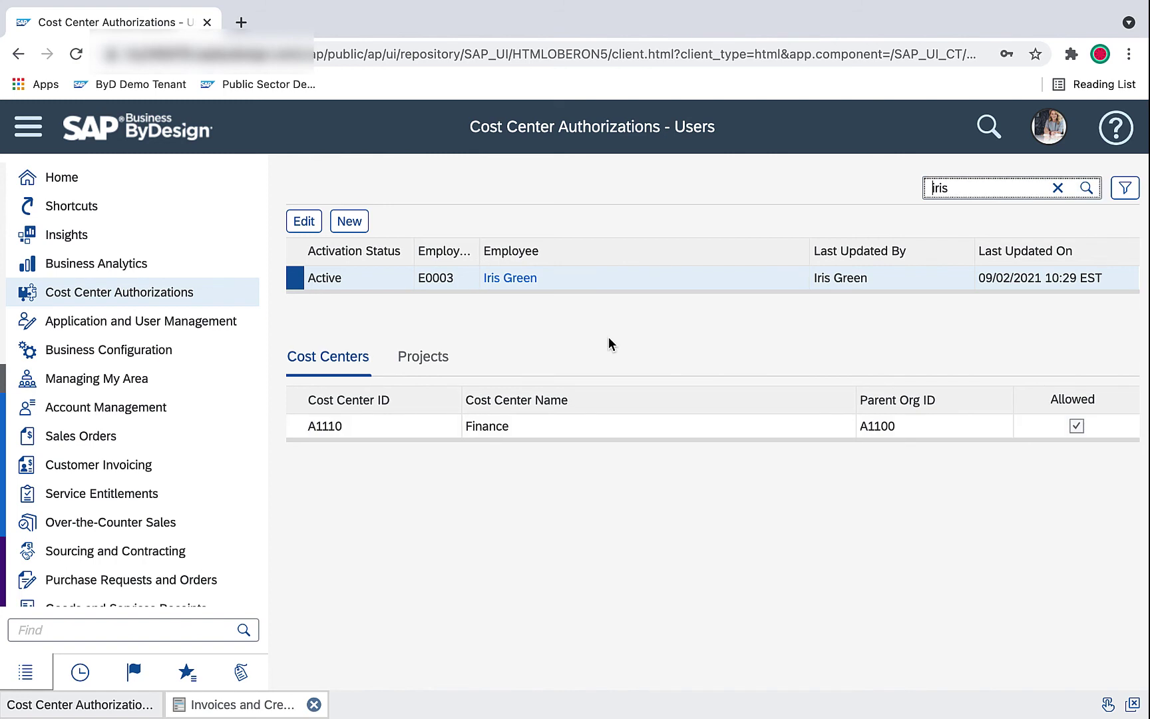
- Copy Omego demo invoice 2539 from Invoices and Credit Memos, set the vendor invoice number to 21090202, and check the new invoice
click(100, 208)
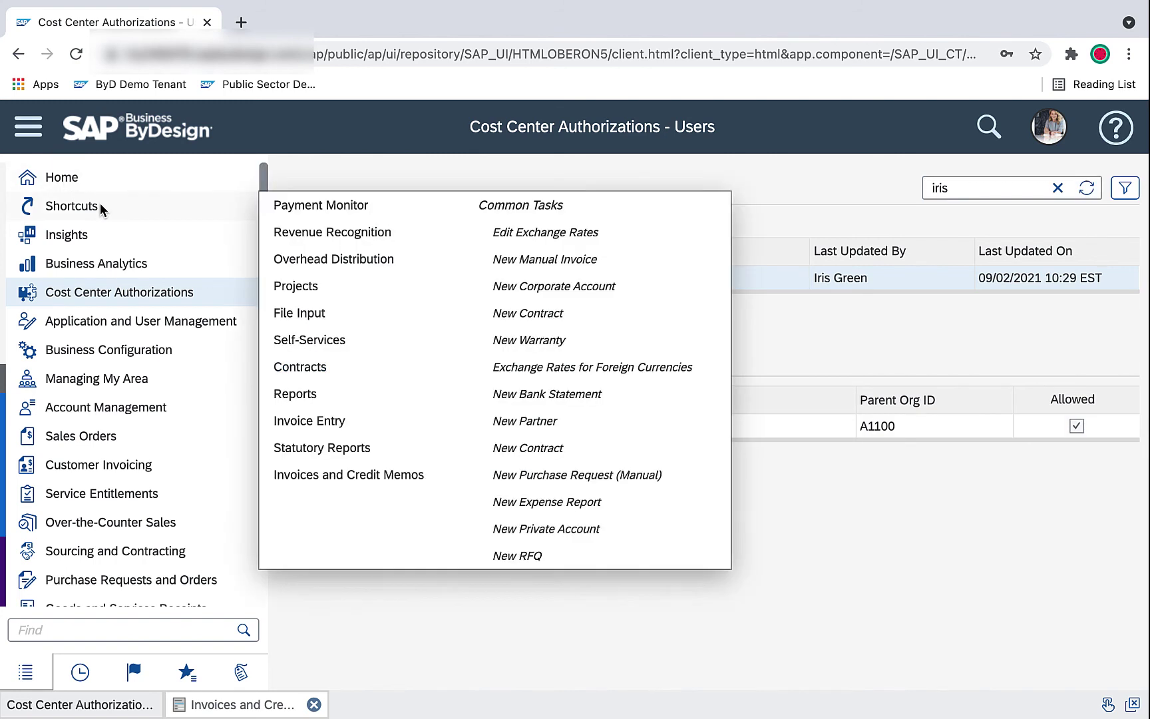
click(350, 474)
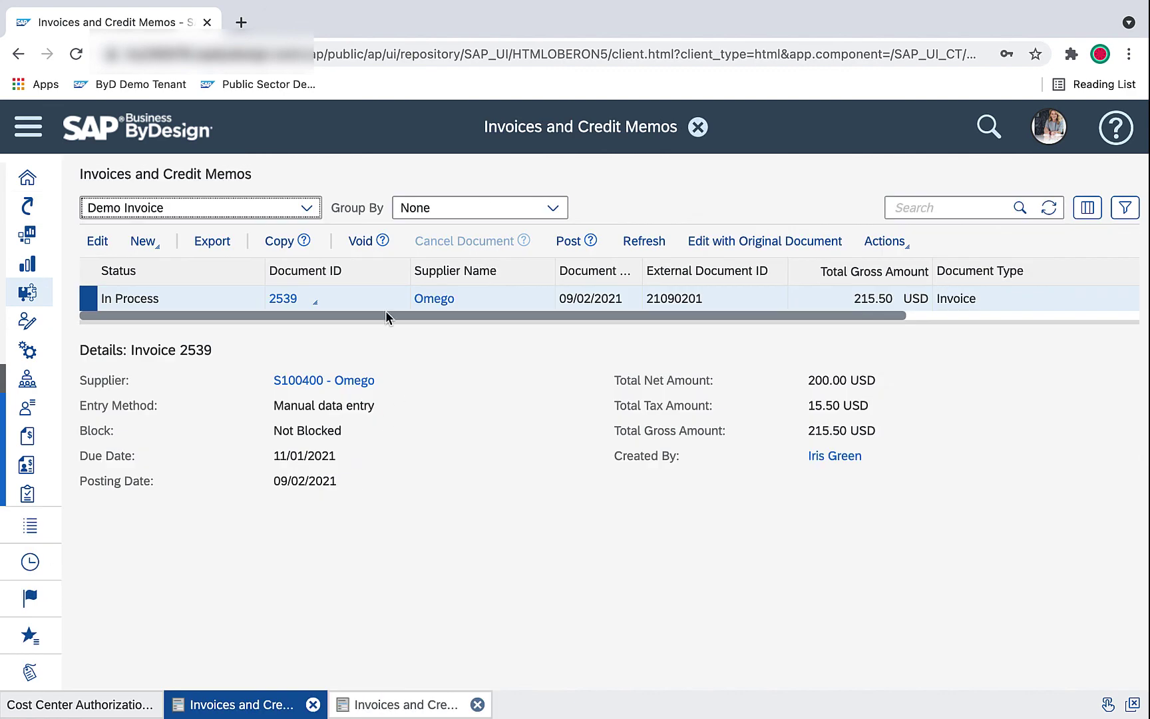
click(285, 243)
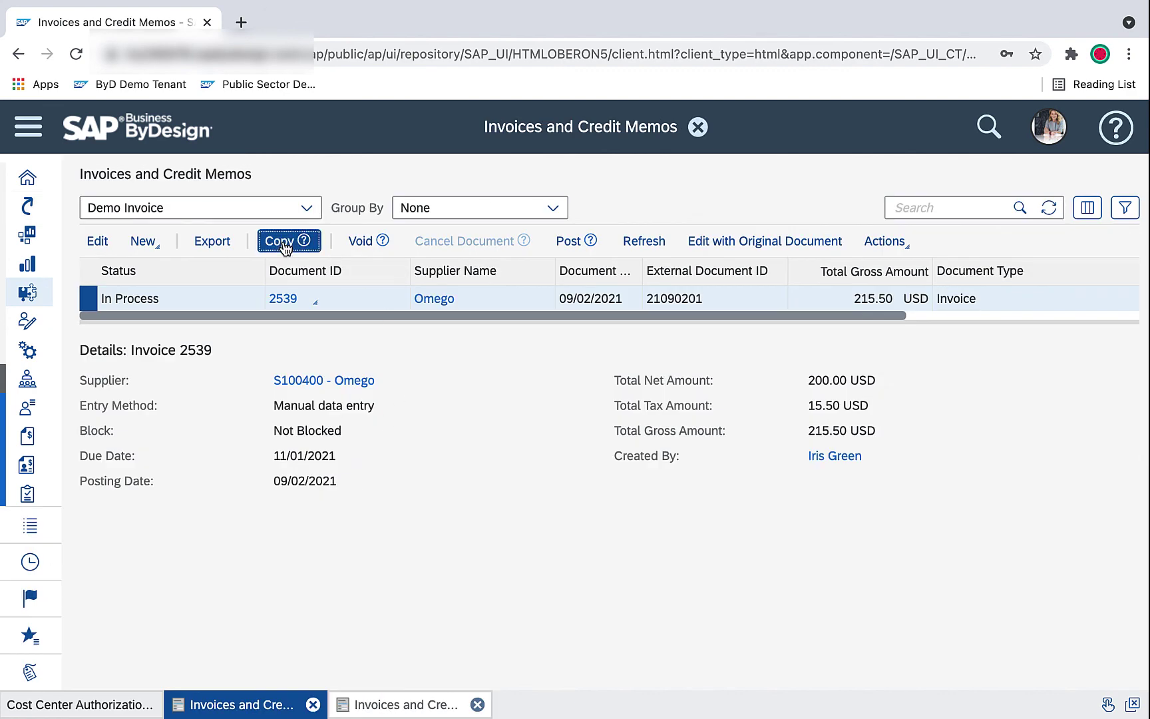
click(351, 436)
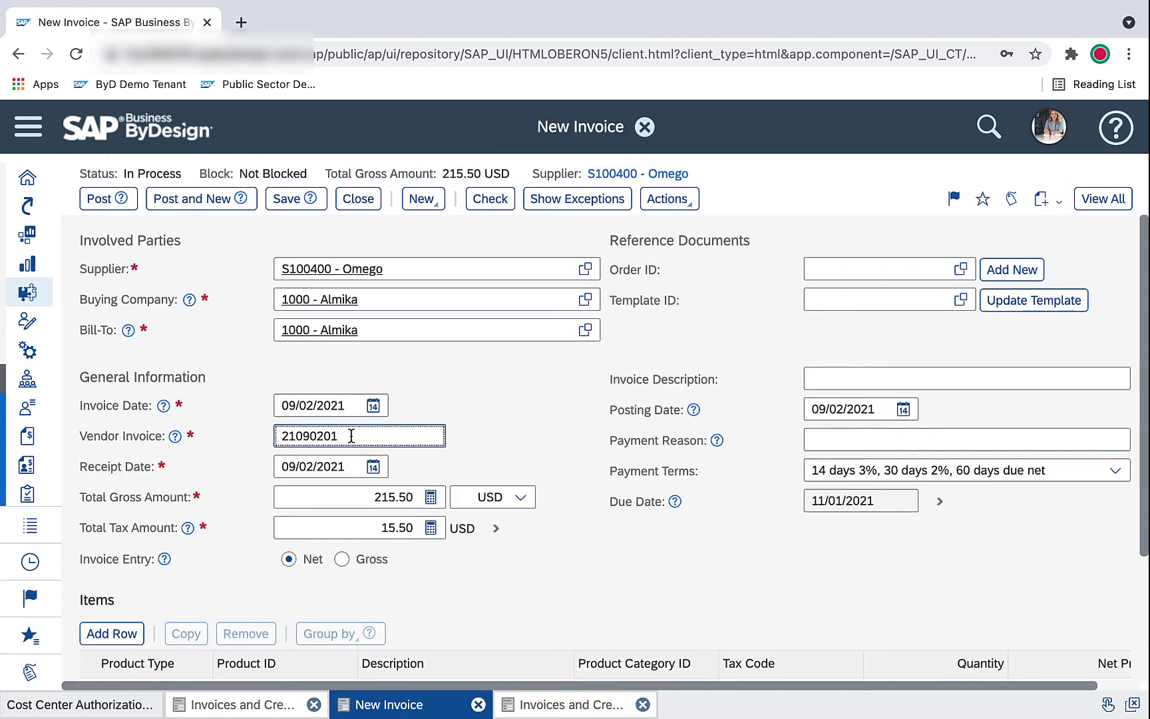
click(489, 199)
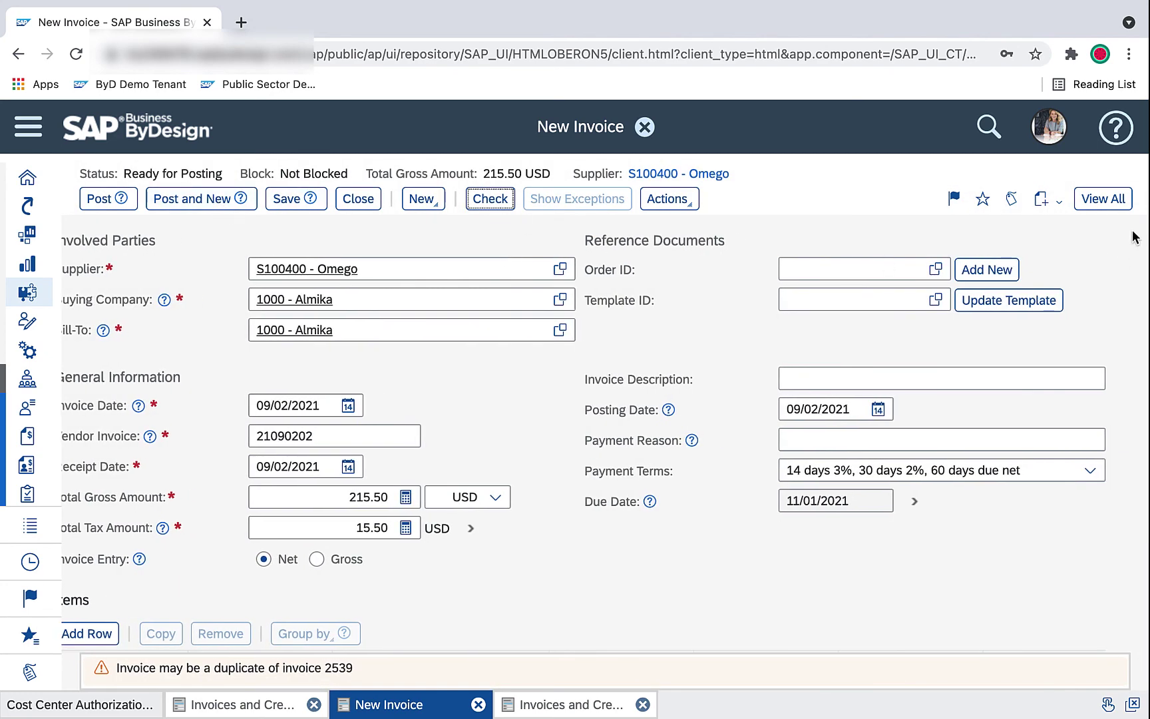
- Review the new invoice's cost center authorizations in full view and post the invoice
click(1116, 212)
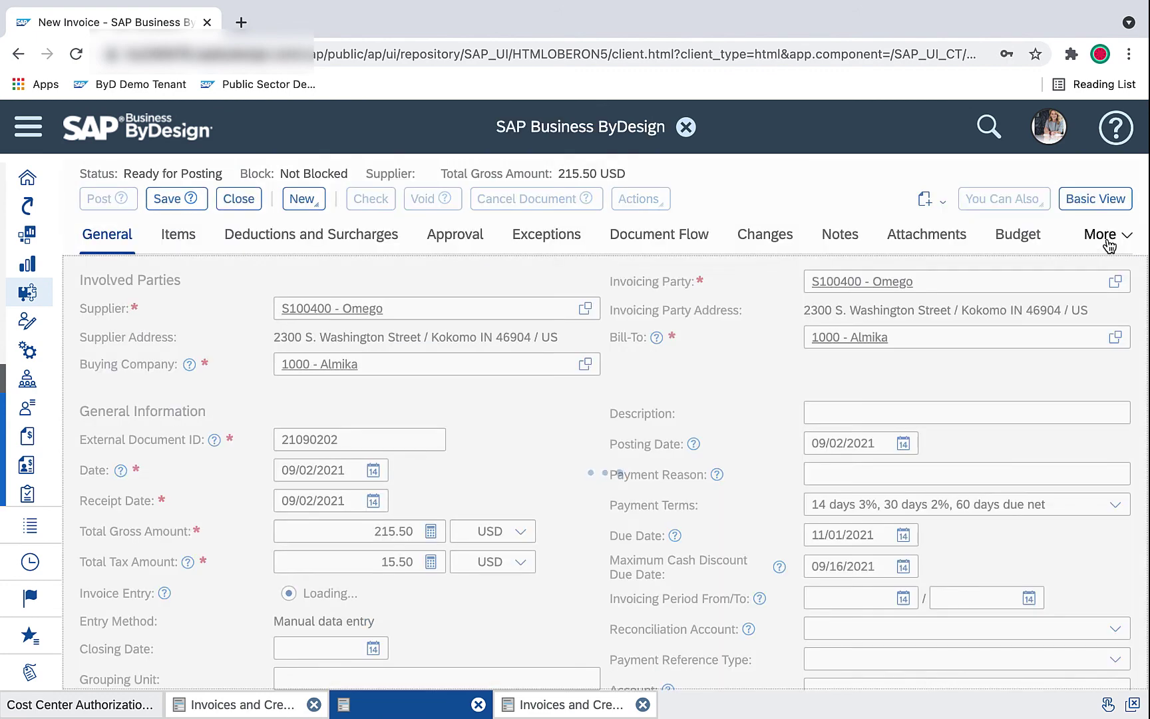
click(1109, 246)
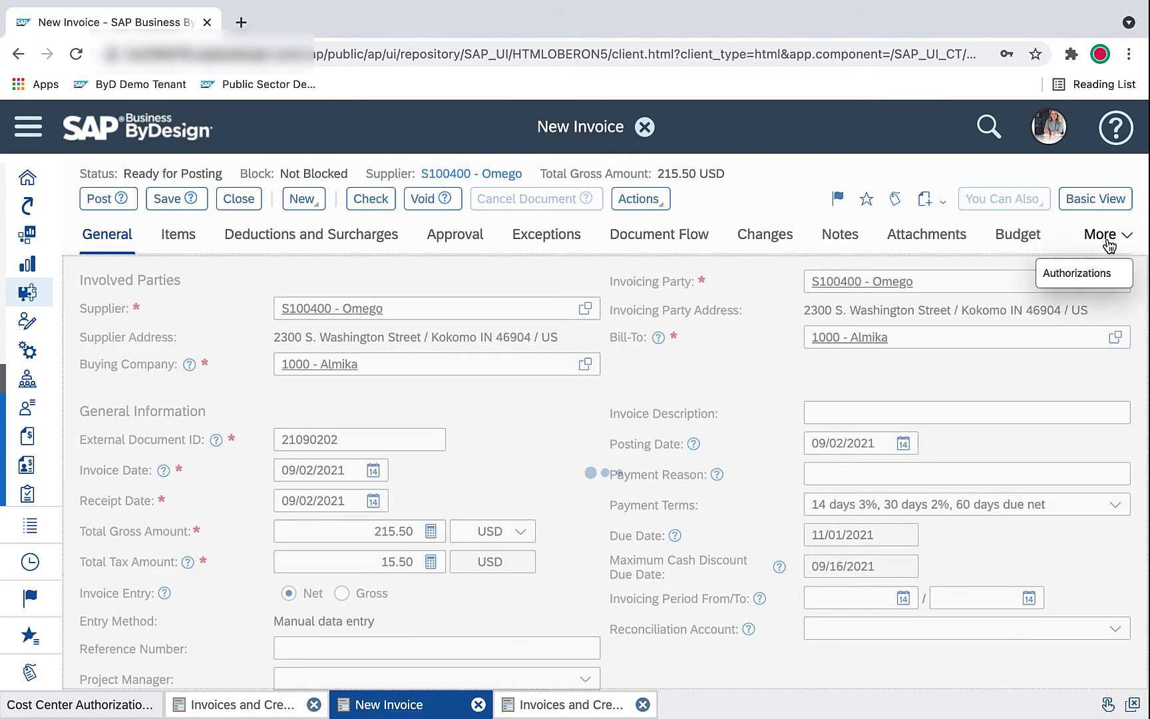
click(1086, 275)
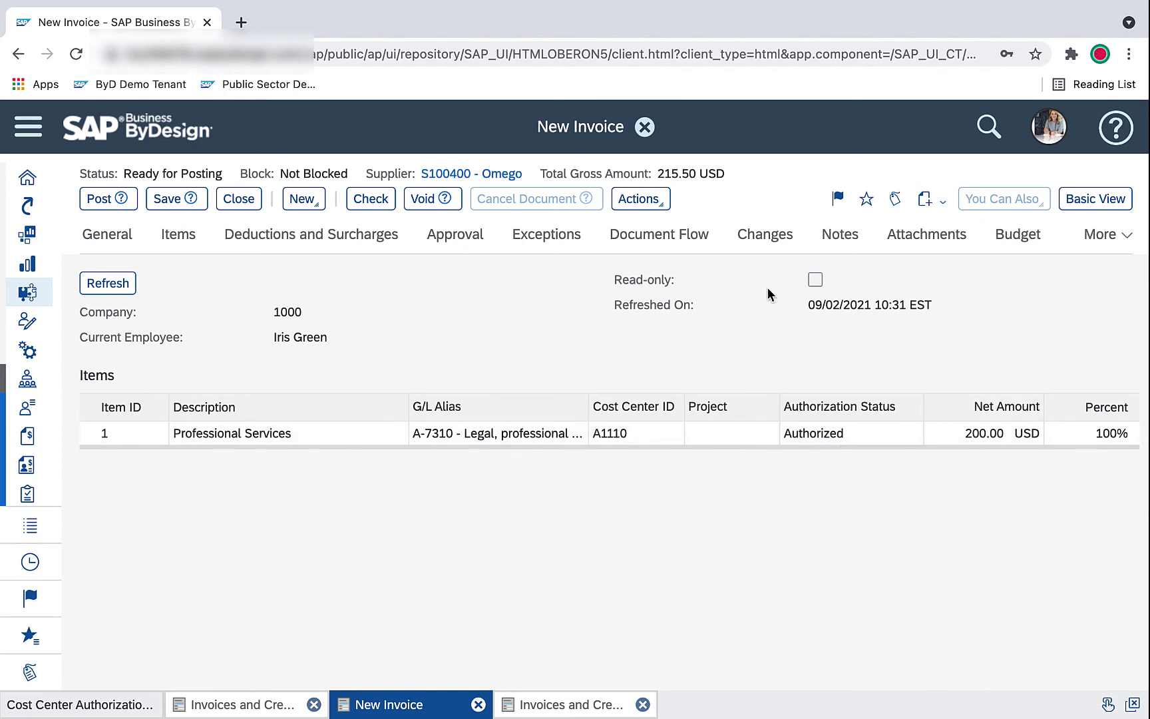
click(106, 199)
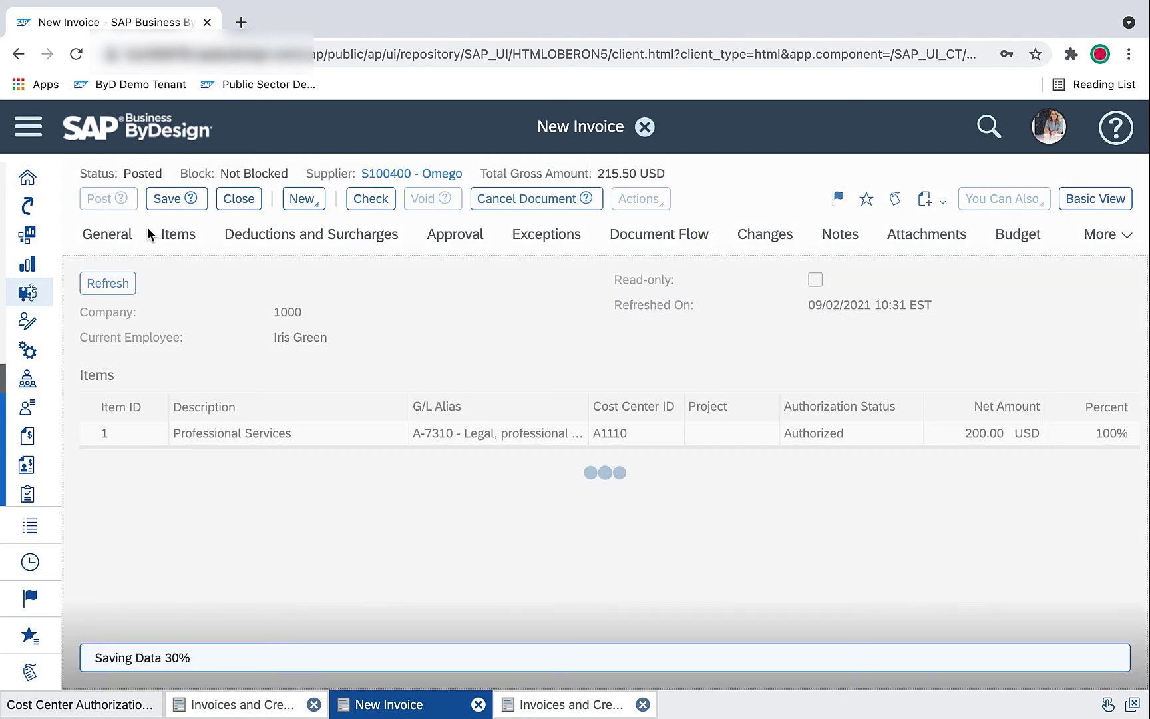